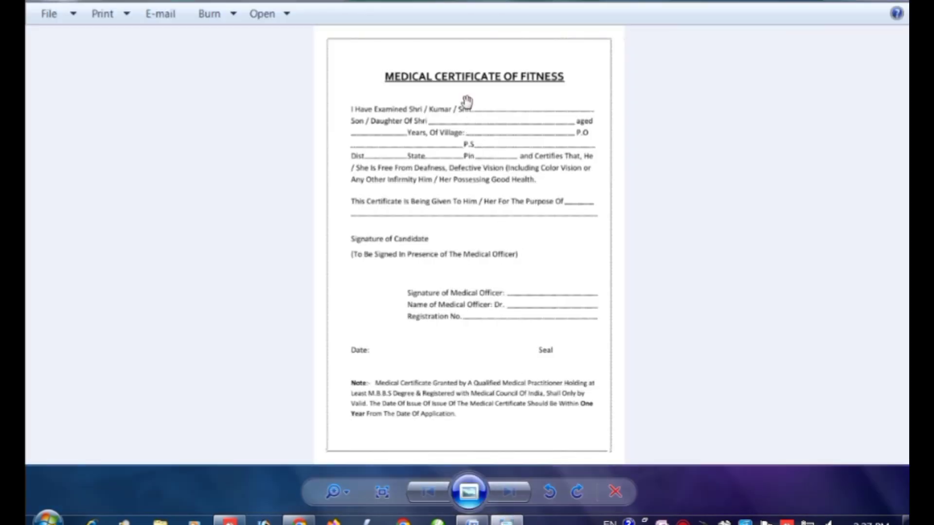
# Zoom and pan over the finished certificate, from the title down to the Date, Seal and Note section.
pyautogui.scroll(3, 466, 101)
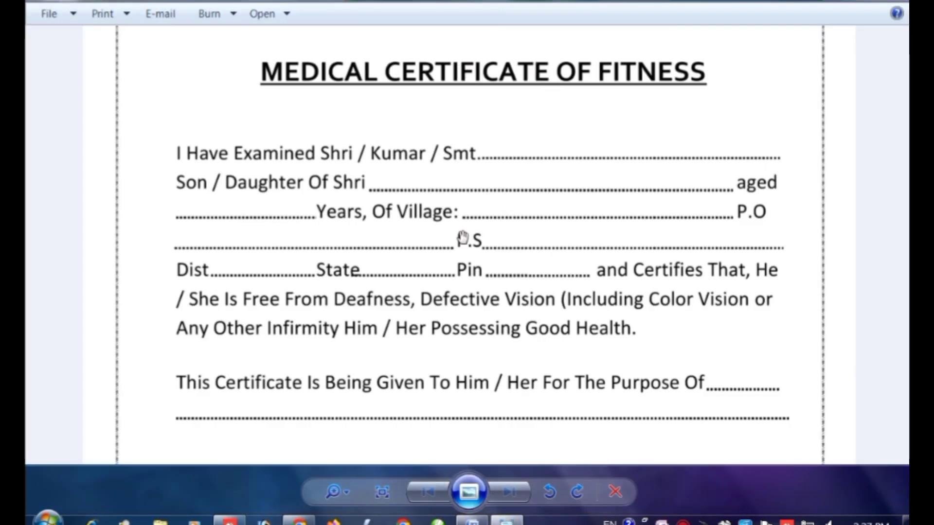
pyautogui.moveTo(462, 238); pyautogui.dragTo(427, 115)
pyautogui.moveTo(444, 290); pyautogui.dragTo(494, 305)
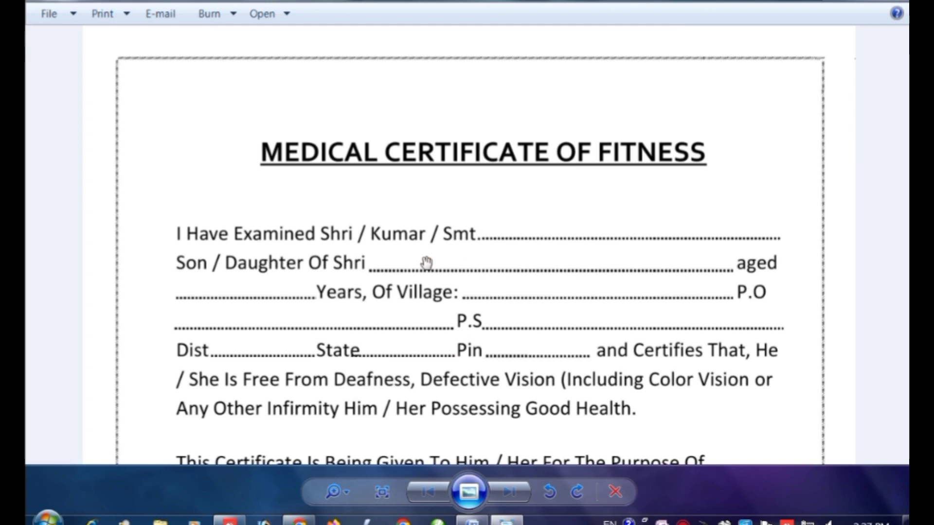
pyautogui.scroll(-2, 438, 250)
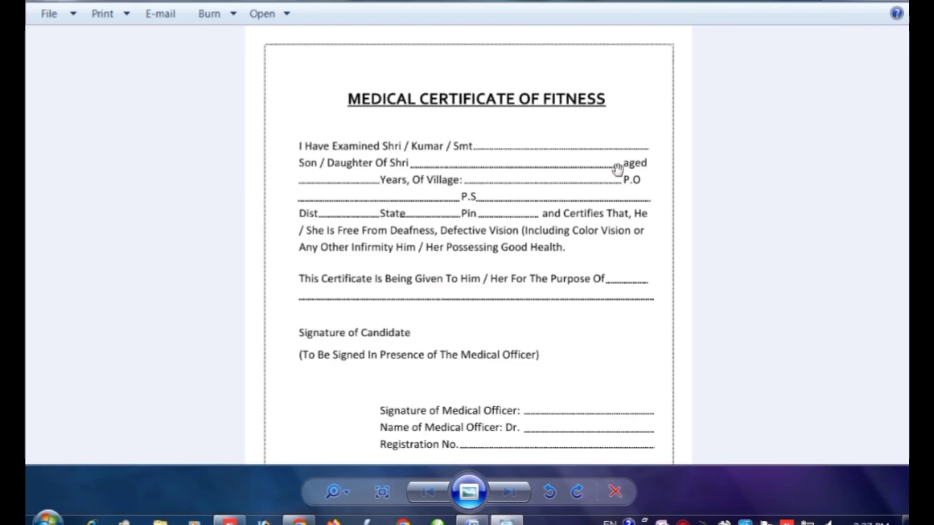
pyautogui.moveTo(450, 292)
pyautogui.mouseDown()
pyautogui.moveTo(436, 210)
pyautogui.moveTo(463, 319)
pyautogui.mouseUp()
pyautogui.moveTo(467, 365); pyautogui.dragTo(475, 246)
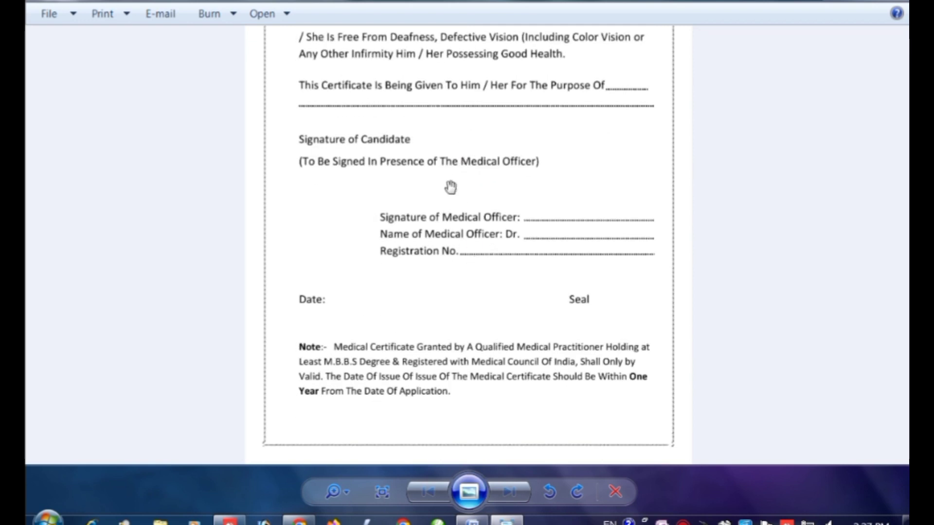
pyautogui.moveTo(450, 188); pyautogui.dragTo(451, 305)
pyautogui.scroll(2, 445, 291)
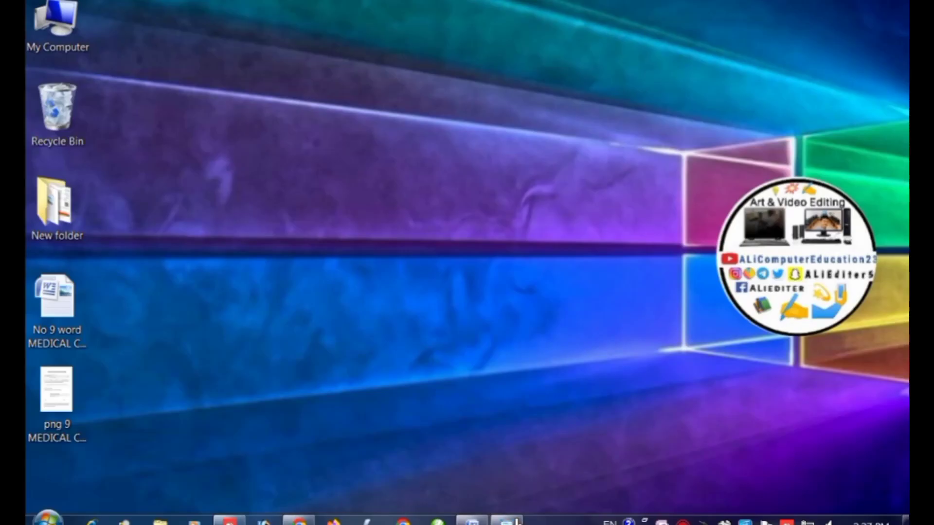
# Show the certificate as a full-screen slideshow, exit it, and close Windows Photo Viewer.
pyautogui.click(506, 522)
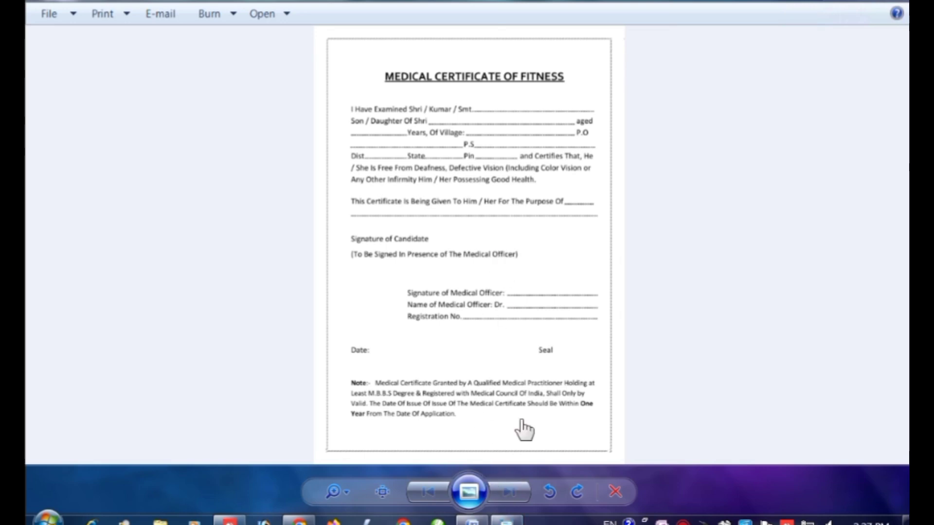
pyautogui.click(468, 493)
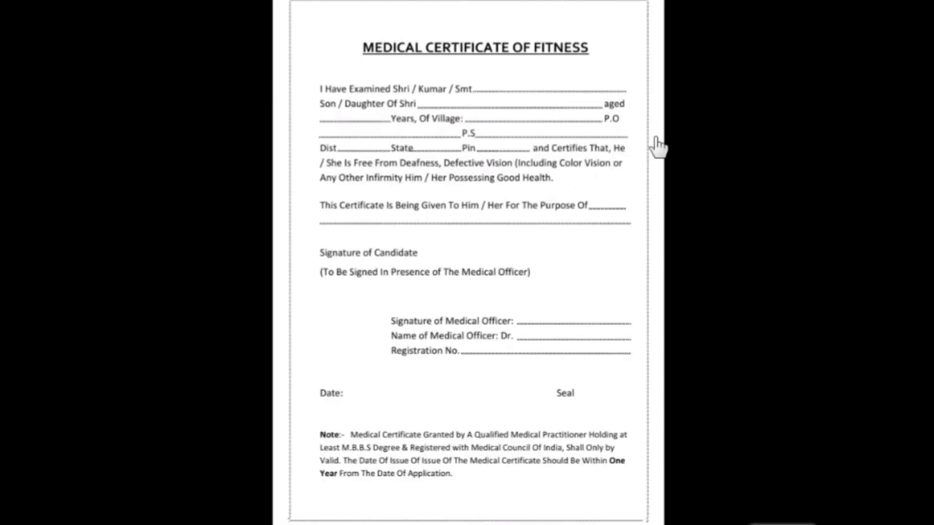
pyautogui.rightClick(718, 109)
pyautogui.click(757, 286)
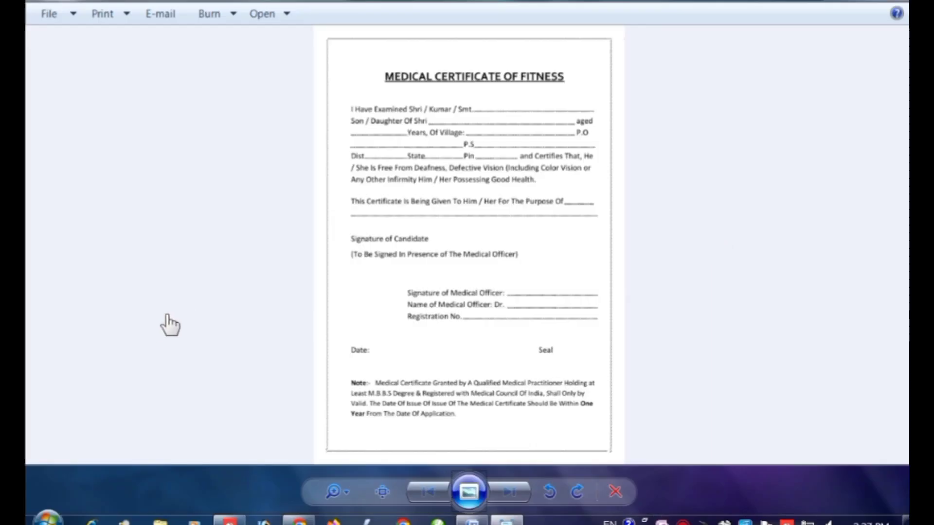
pyautogui.click(821, 5)
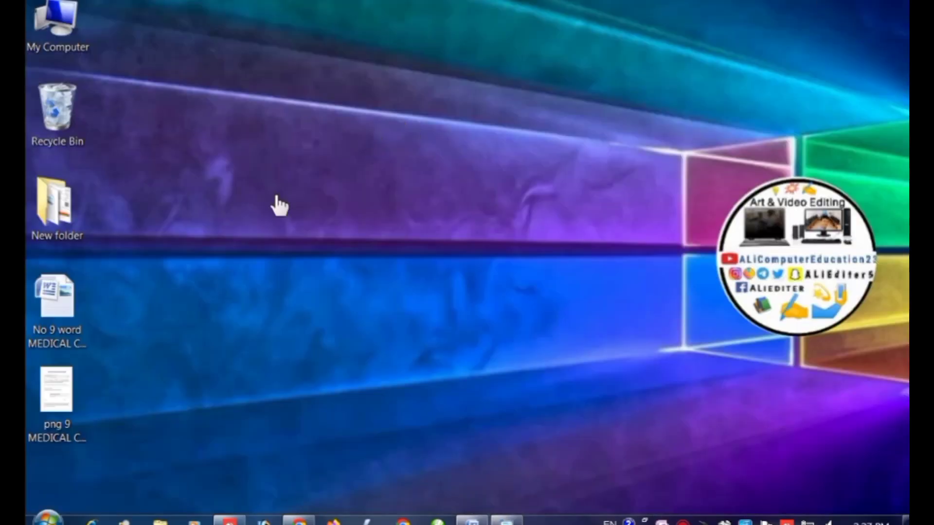
# Open the Word certificate document and compare it with the finished preview.
pyautogui.doubleClick(57, 305)
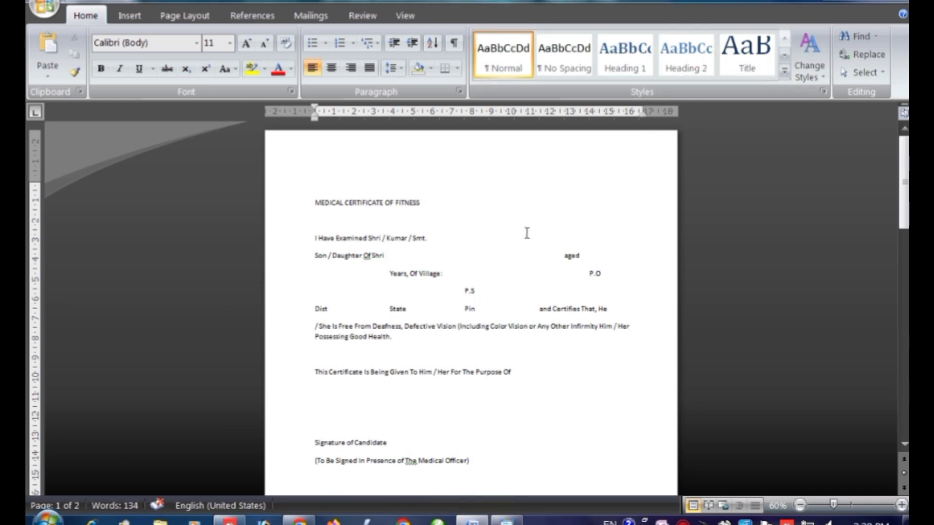
pyautogui.click(506, 521)
pyautogui.scroll(2, 453, 93)
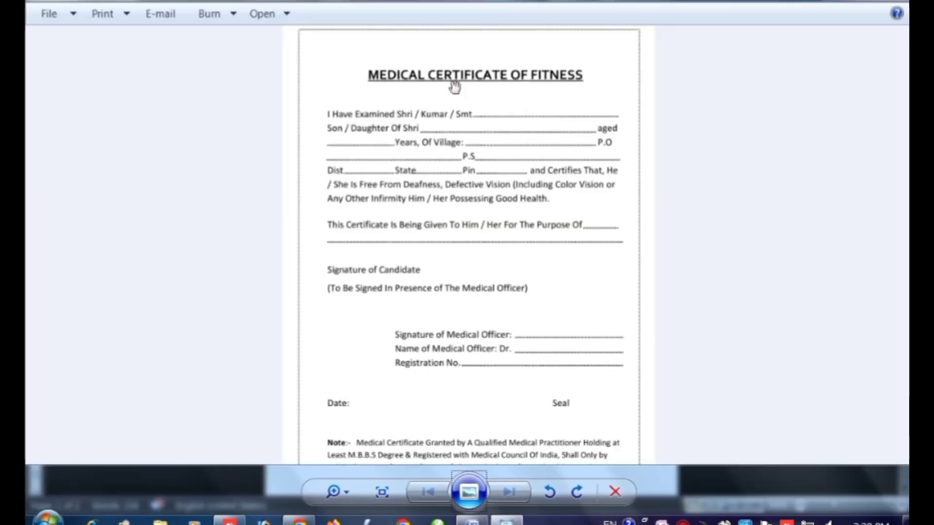
pyautogui.scroll(2, 470, 137)
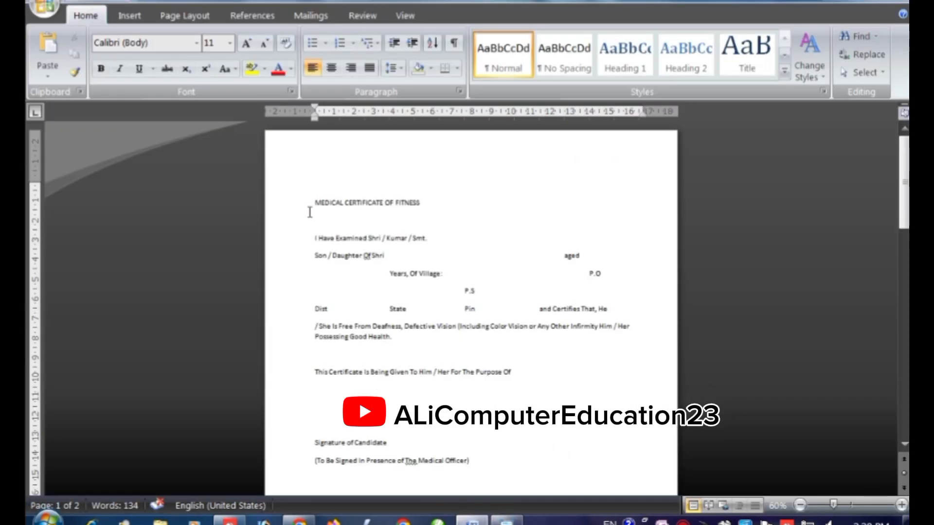
# Make the MEDICAL CERTIFICATE OF FITNESS title centred, 24 pt, bold and underlined.
pyautogui.moveTo(311, 200); pyautogui.dragTo(442, 218)
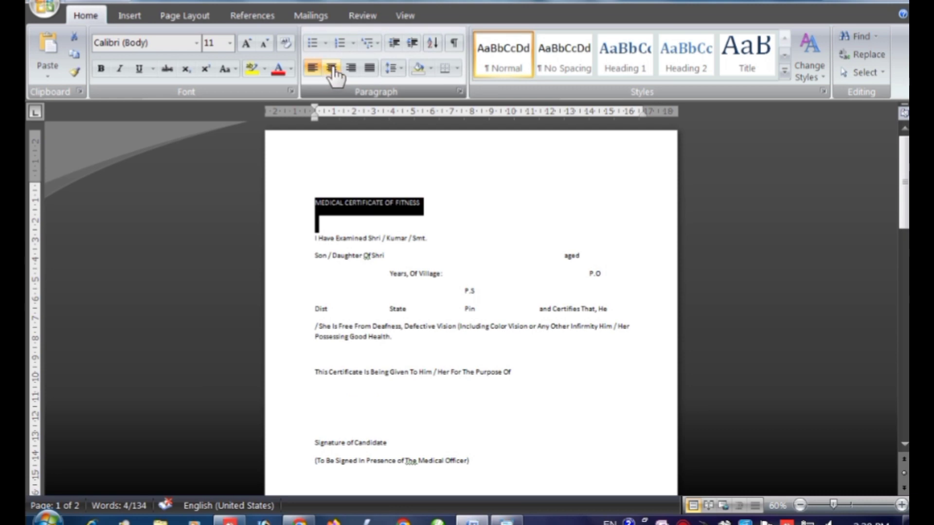
pyautogui.click(331, 67)
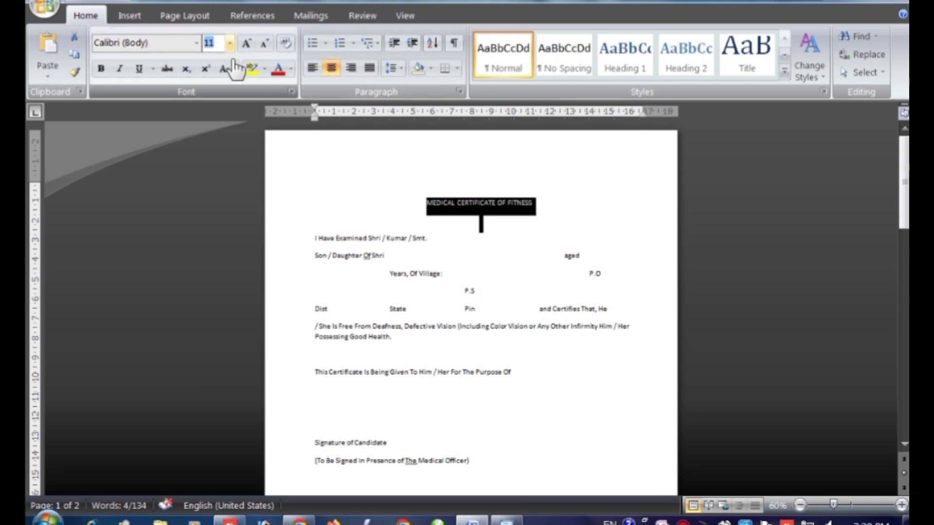
pyautogui.write('4')
pyautogui.press('Return')
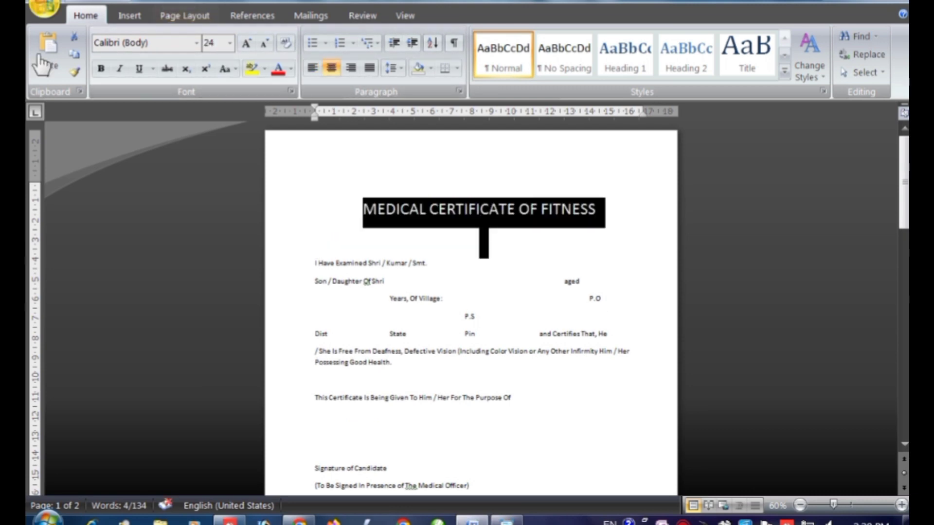
pyautogui.click(139, 68)
pyautogui.click(101, 68)
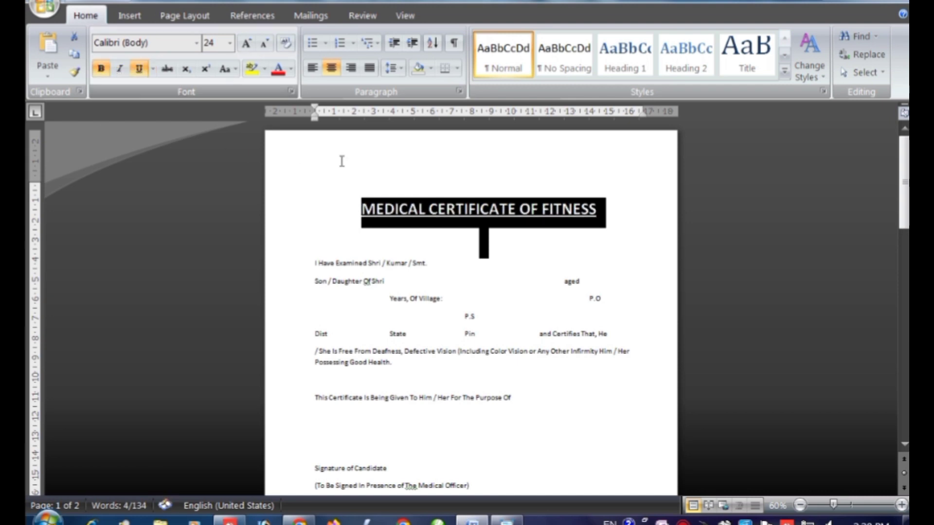
pyautogui.click(573, 244)
pyautogui.scroll(-2, 313, 246)
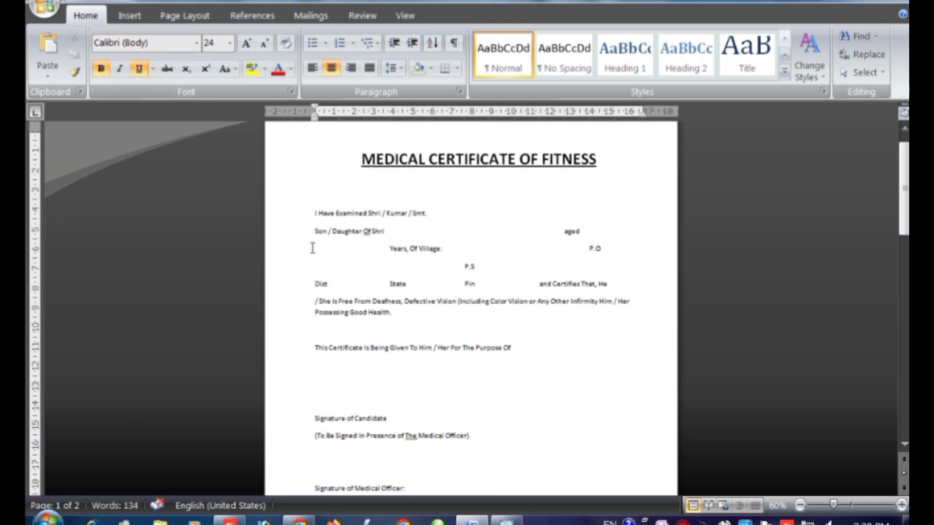
pyautogui.scroll(-1, 401, 228)
# Set the body text from 'I Have Examined' onward to 14 pt.
pyautogui.moveTo(311, 184); pyautogui.dragTo(519, 505)
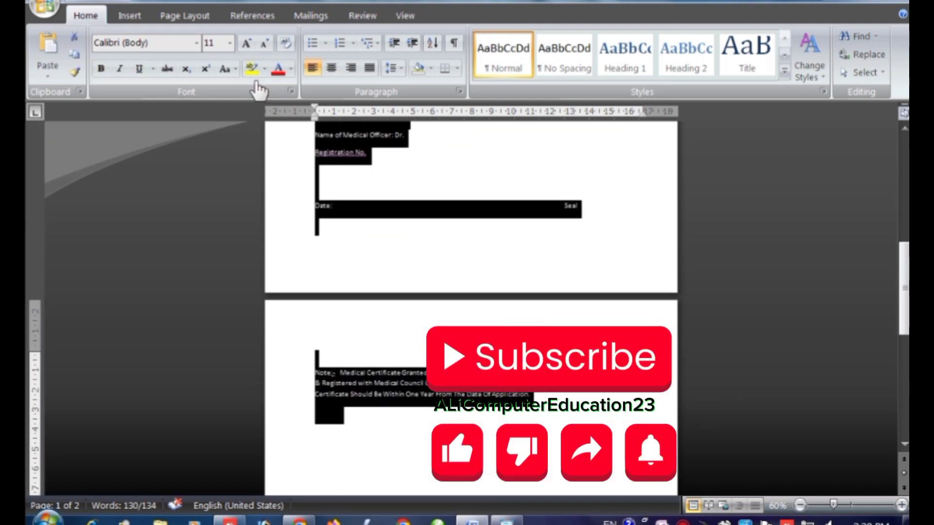
pyautogui.click(213, 43)
pyautogui.write('14')
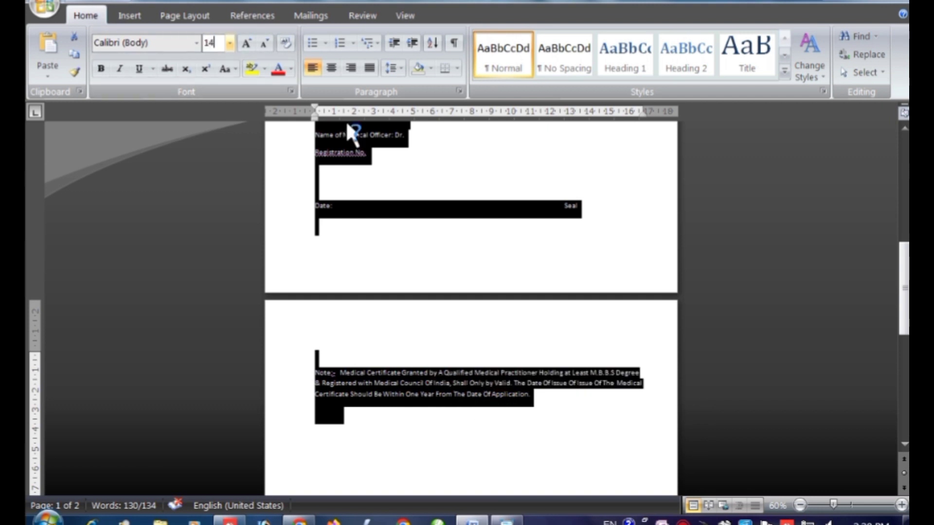
pyautogui.press('Return')
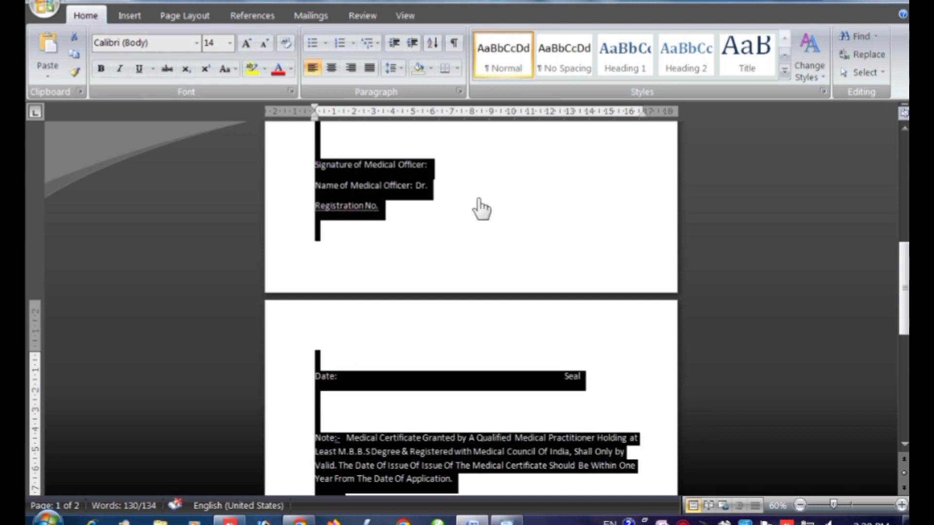
pyautogui.scroll(3, 435, 280)
pyautogui.scroll(2, 434, 280)
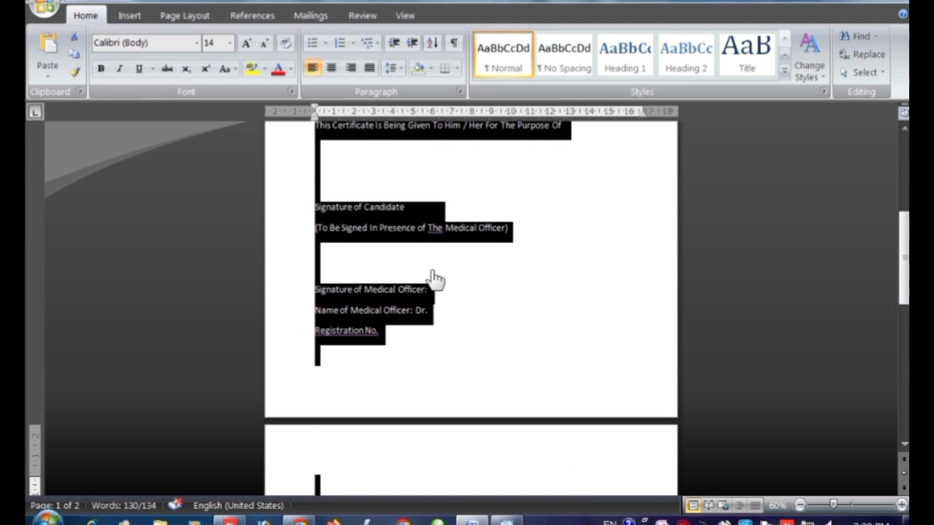
# Give the body text 1.0 line spacing and remove the space after paragraphs.
pyautogui.click(392, 68)
pyautogui.click(412, 90)
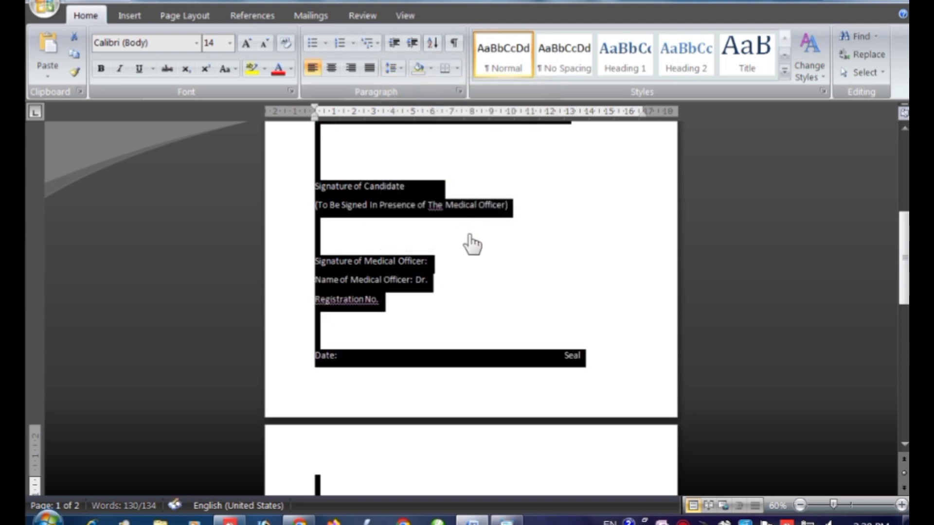
pyautogui.click(397, 70)
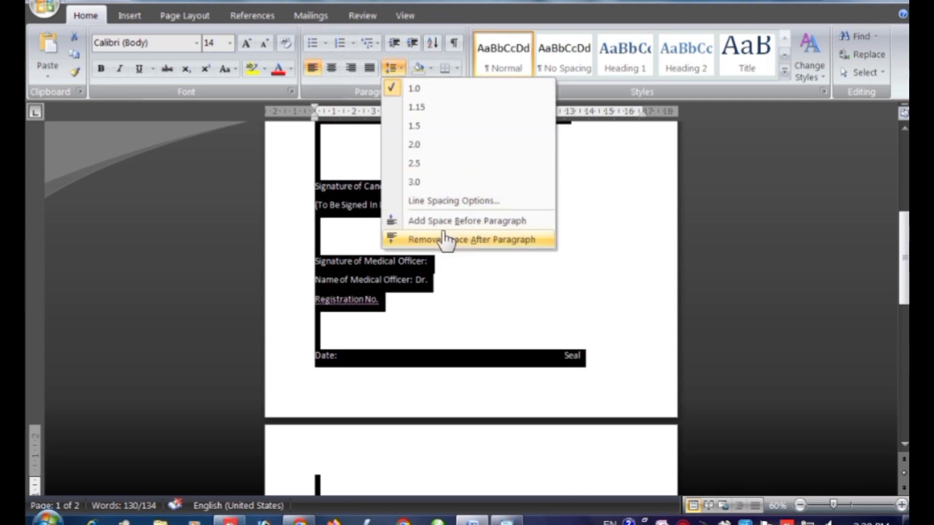
pyautogui.click(440, 239)
pyautogui.click(500, 313)
pyautogui.scroll(5, 500, 312)
pyautogui.scroll(5, 436, 306)
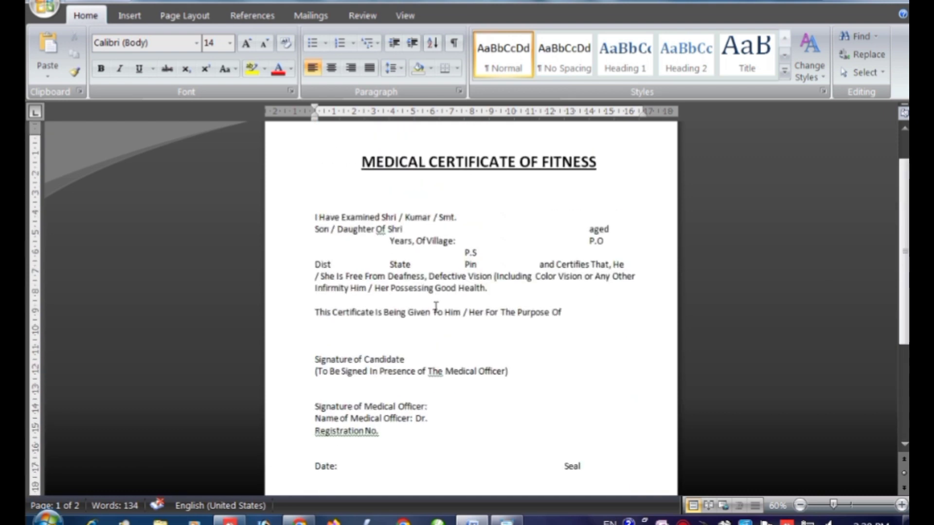
pyautogui.scroll(-2, 451, 310)
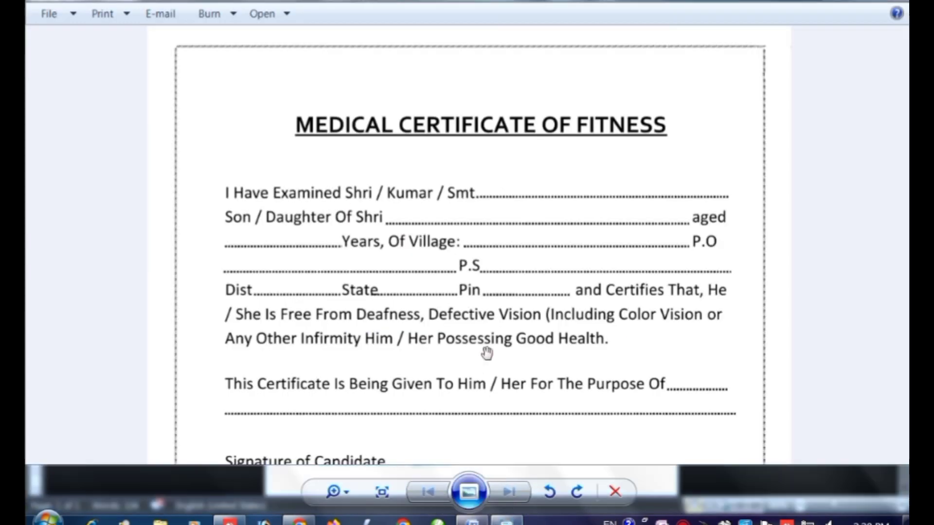
# Replace the empty line under the title with a new blank line at 11 pt.
pyautogui.moveTo(459, 269); pyautogui.dragTo(244, 189)
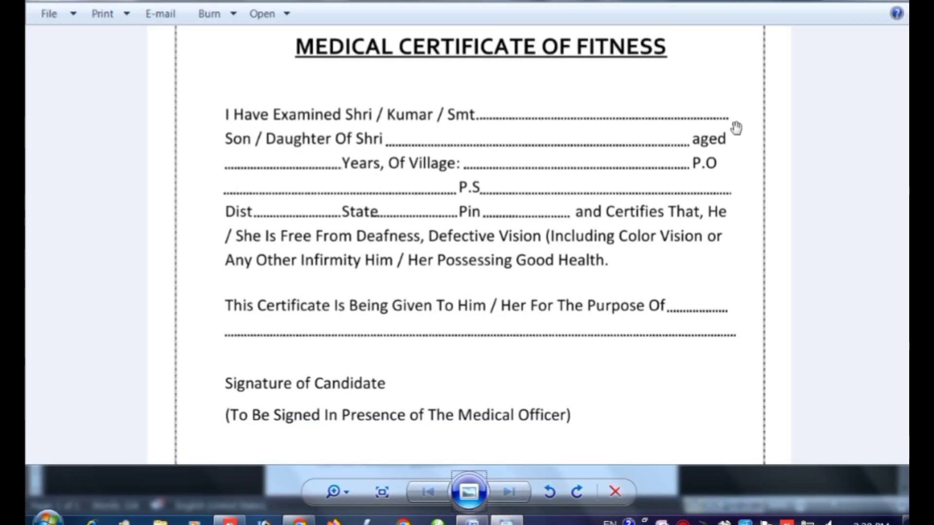
pyautogui.click(474, 522)
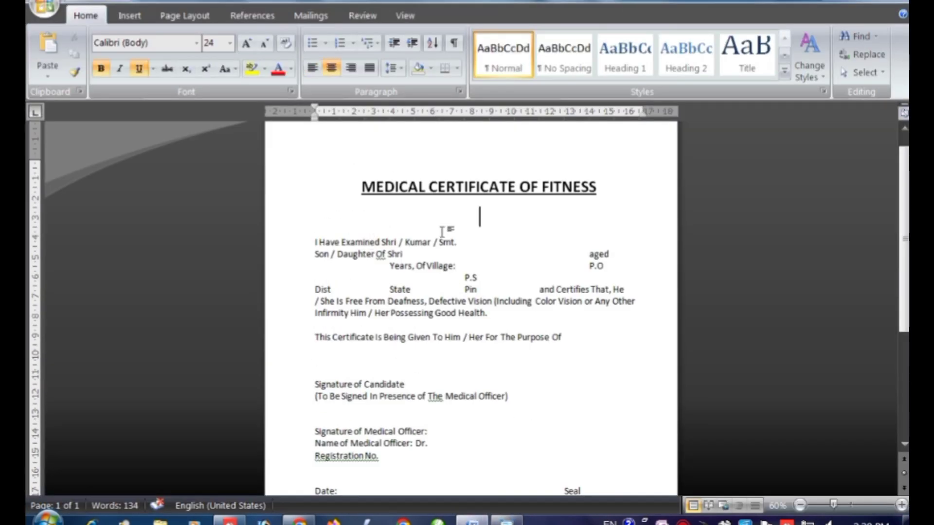
pyautogui.press('BackSpace')
pyautogui.press('BackSpace')
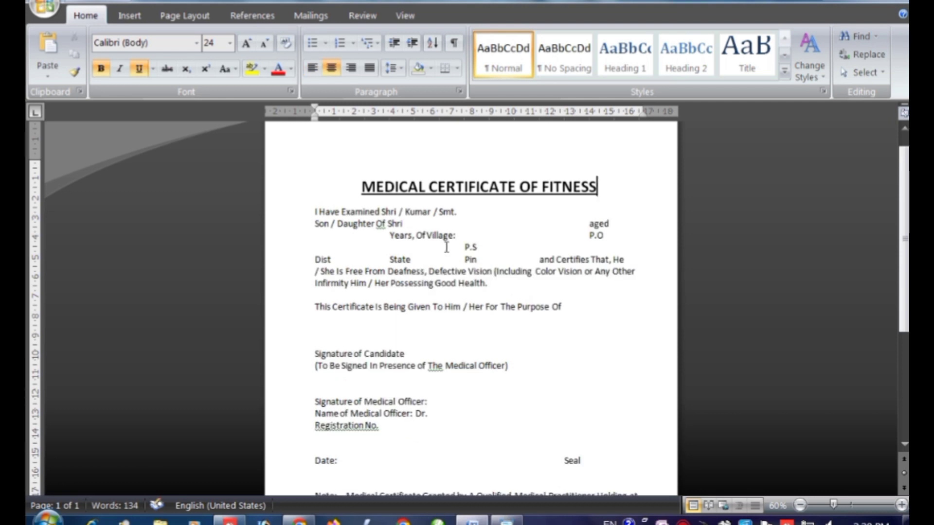
pyautogui.press('Return')
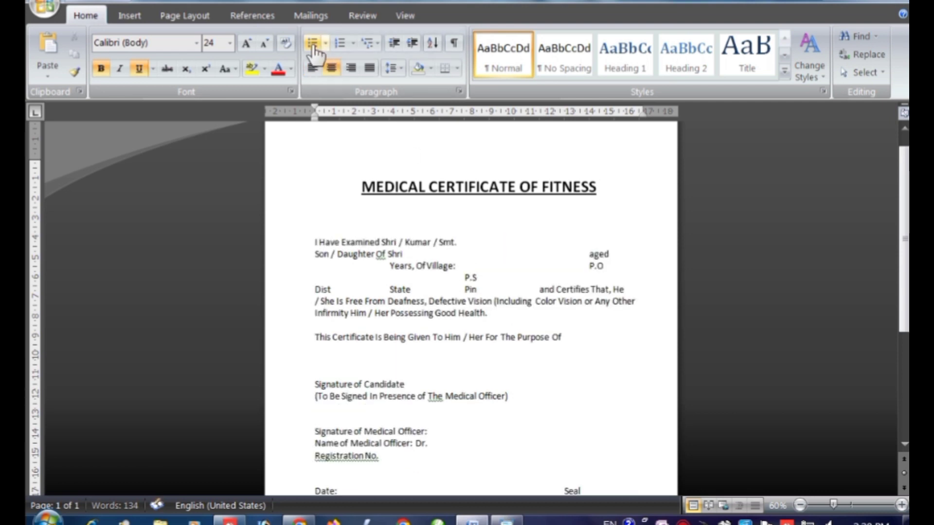
pyautogui.click(265, 45)
pyautogui.click(266, 45)
pyautogui.click(264, 45)
pyautogui.click(264, 44)
pyautogui.click(264, 45)
pyautogui.click(264, 44)
pyautogui.click(264, 45)
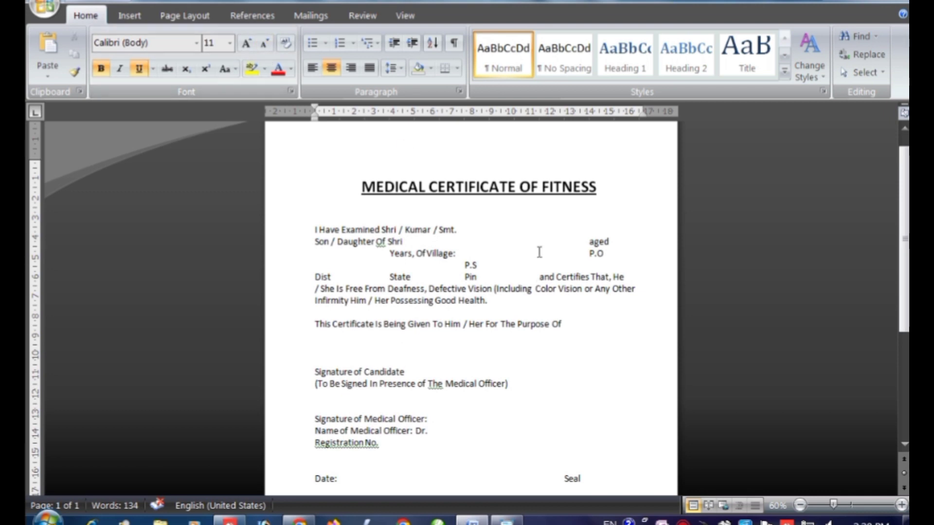
pyautogui.scroll(-4, 487, 307)
pyautogui.scroll(4, 482, 292)
pyautogui.scroll(-5, 472, 311)
pyautogui.scroll(2, 464, 325)
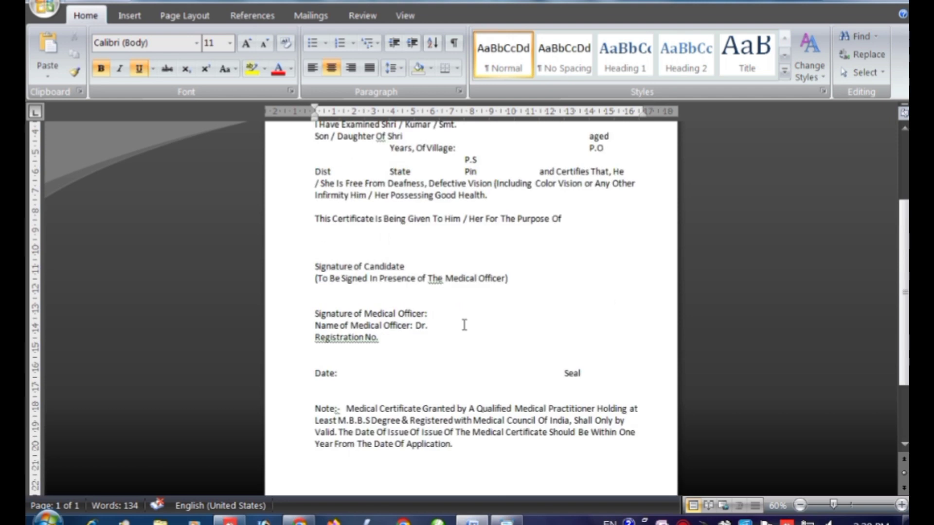
pyautogui.scroll(3, 464, 325)
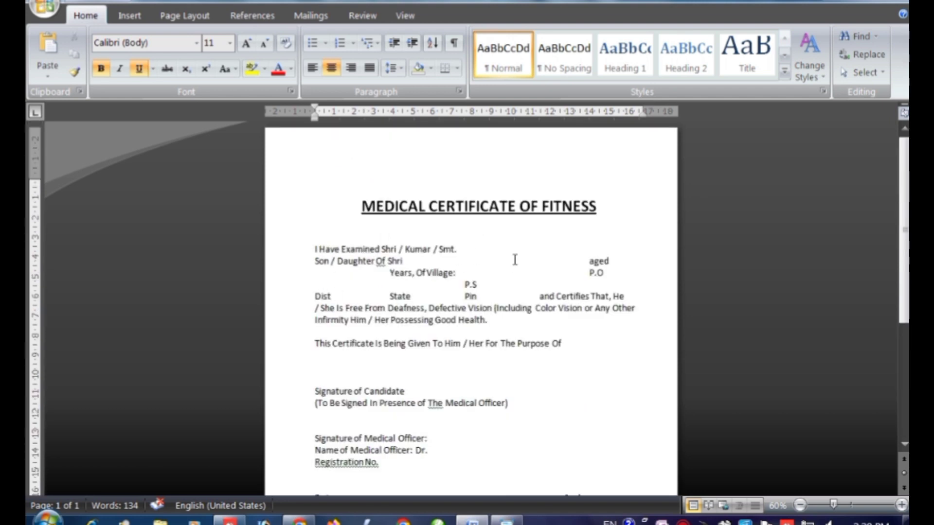
# Give the paragraph from 'I Have Examined' to 'Good Health.' 1.15 line spacing.
pyautogui.click(475, 520)
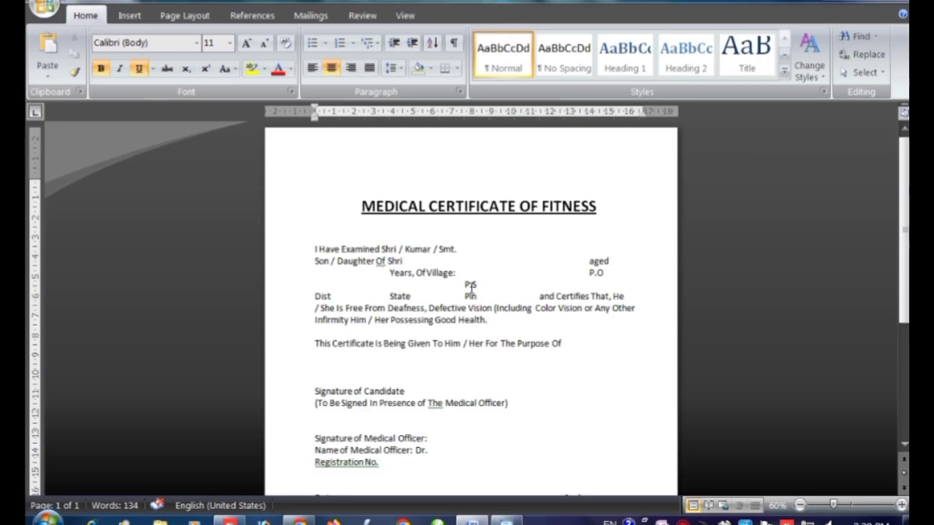
pyautogui.moveTo(307, 248); pyautogui.dragTo(518, 321)
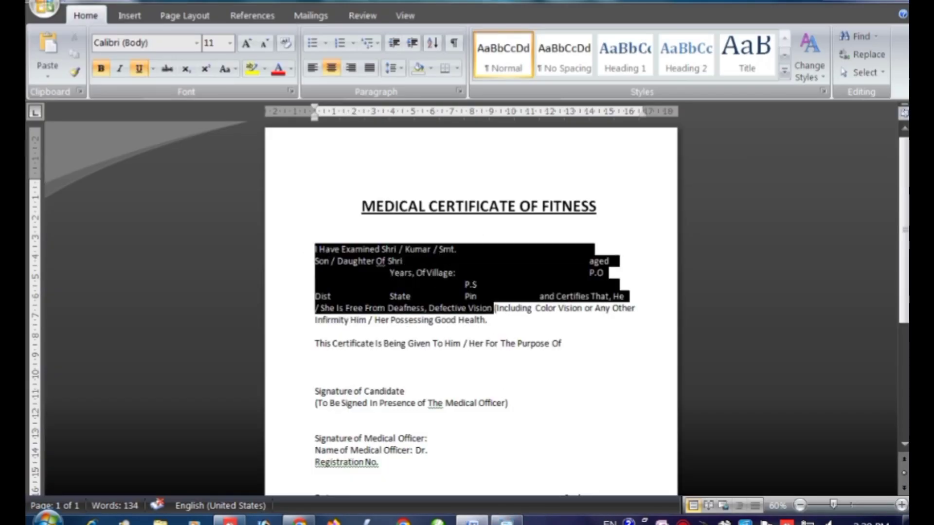
pyautogui.click(395, 67)
pyautogui.click(414, 108)
pyautogui.click(531, 319)
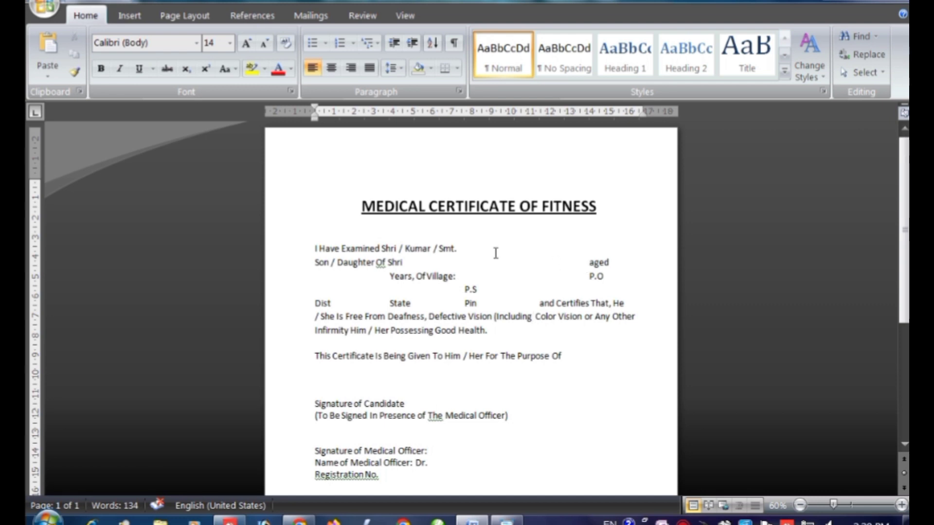
pyautogui.scroll(-1, 432, 280)
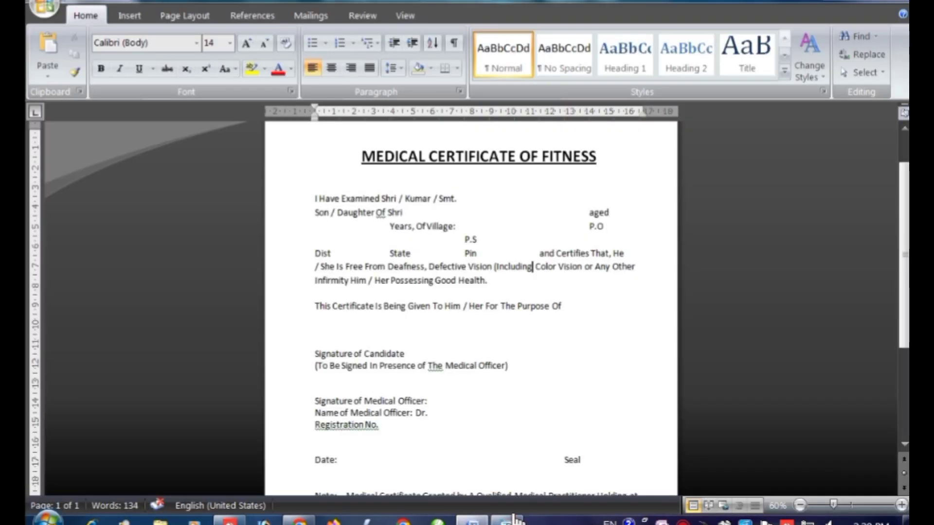
pyautogui.click(516, 520)
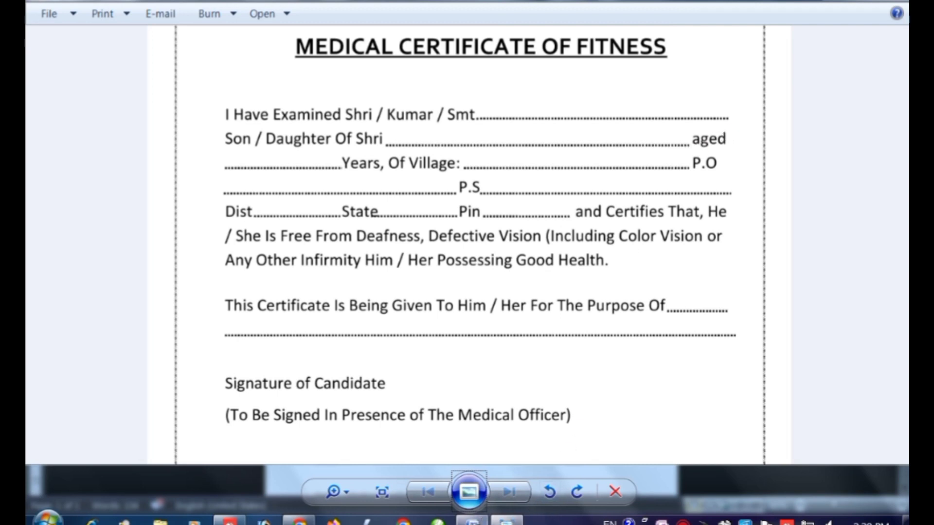
pyautogui.hotkey('alt', 'Tab')
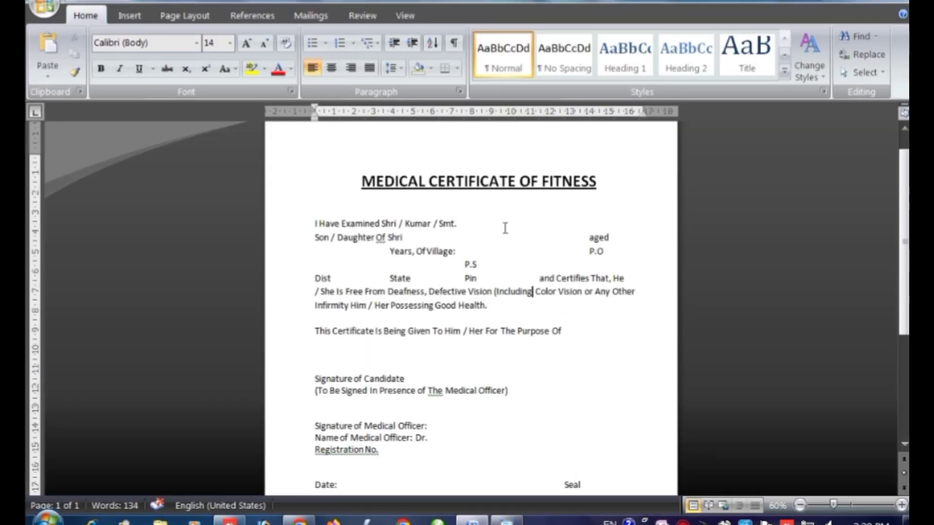
pyautogui.keyDown('ctrl'); pyautogui.scroll(1, 505, 227); pyautogui.keyUp('ctrl')
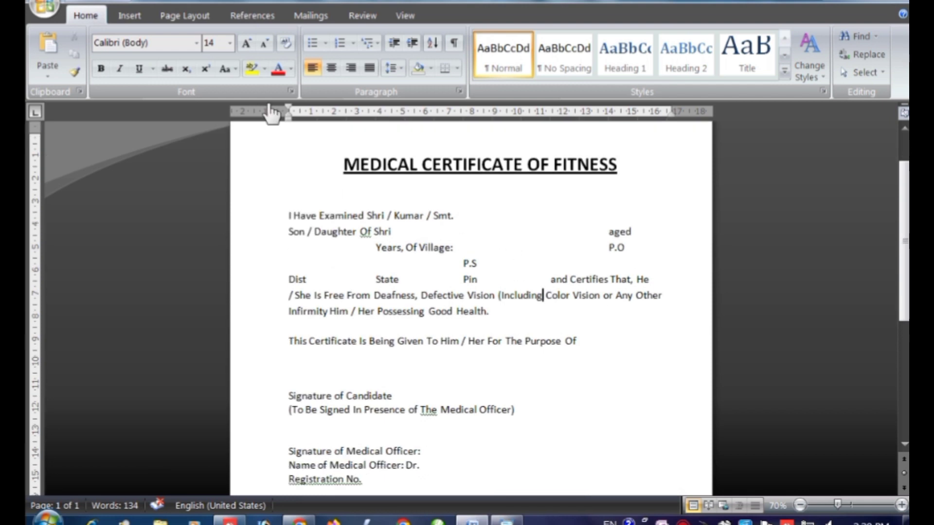
# Draw a straight line from after 'Smt.' to the right margin, with adjusted weight and Round Dot dashes.
pyautogui.click(126, 21)
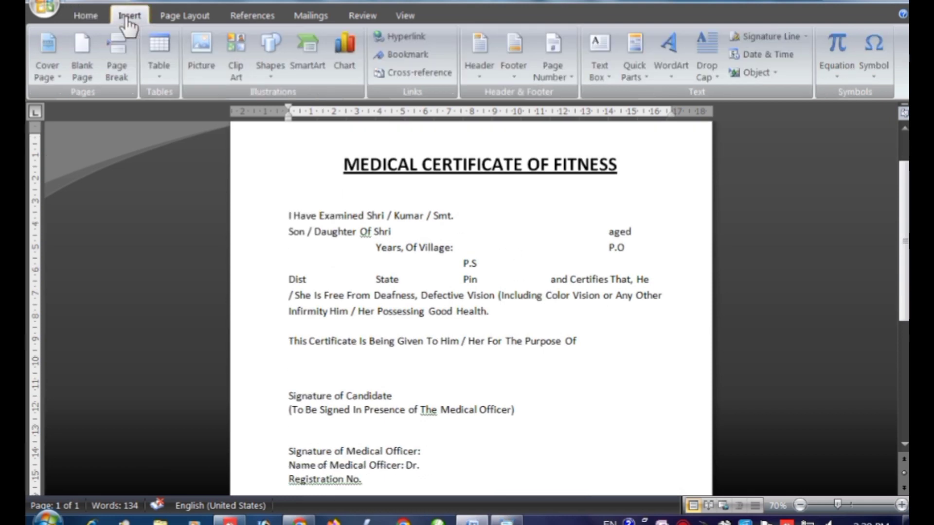
pyautogui.click(273, 66)
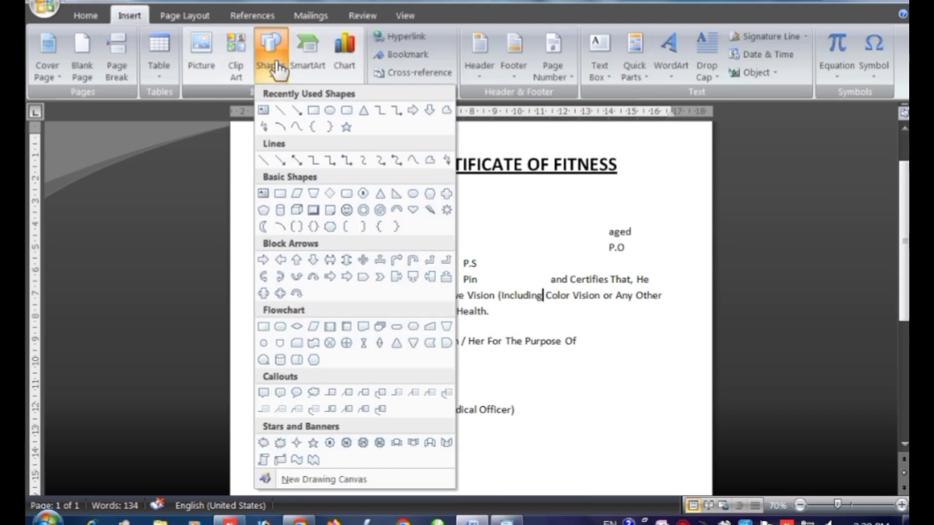
pyautogui.click(285, 113)
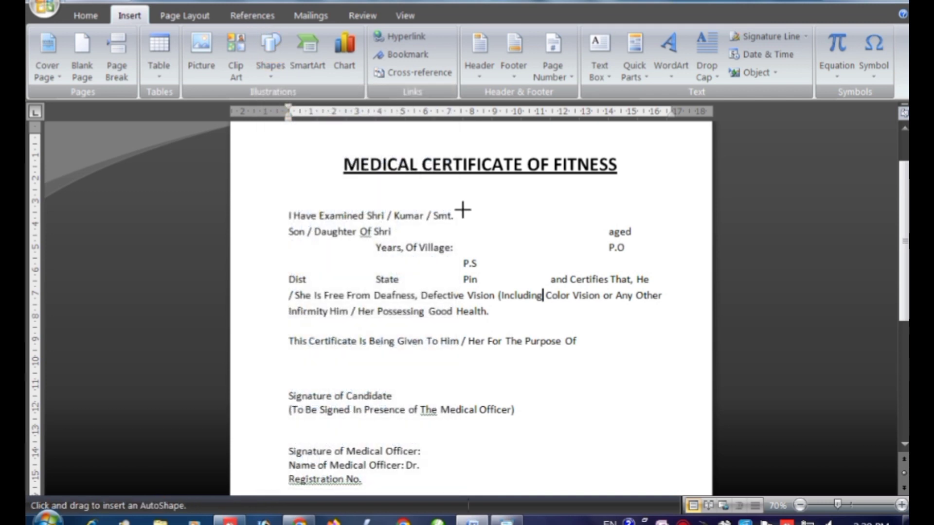
pyautogui.moveTo(454, 218); pyautogui.dragTo(637, 218)
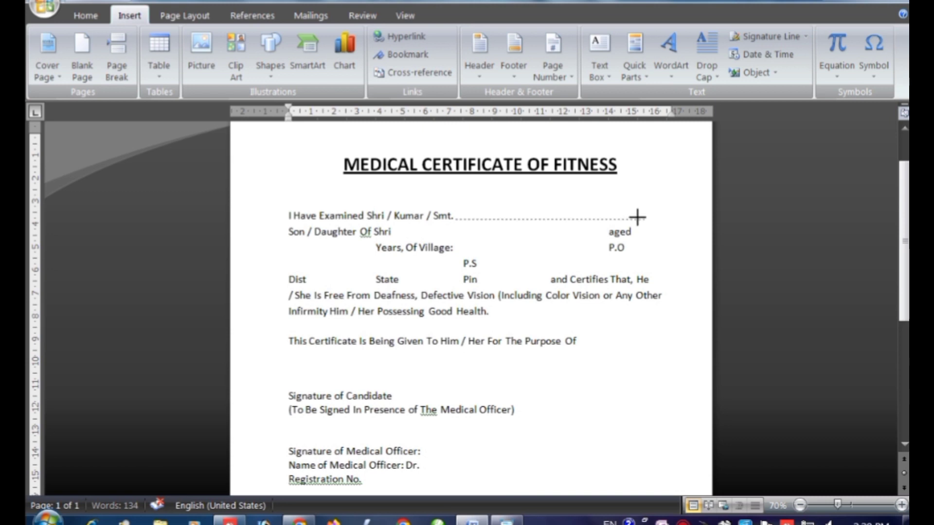
pyautogui.moveTo(637, 218); pyautogui.dragTo(650, 219)
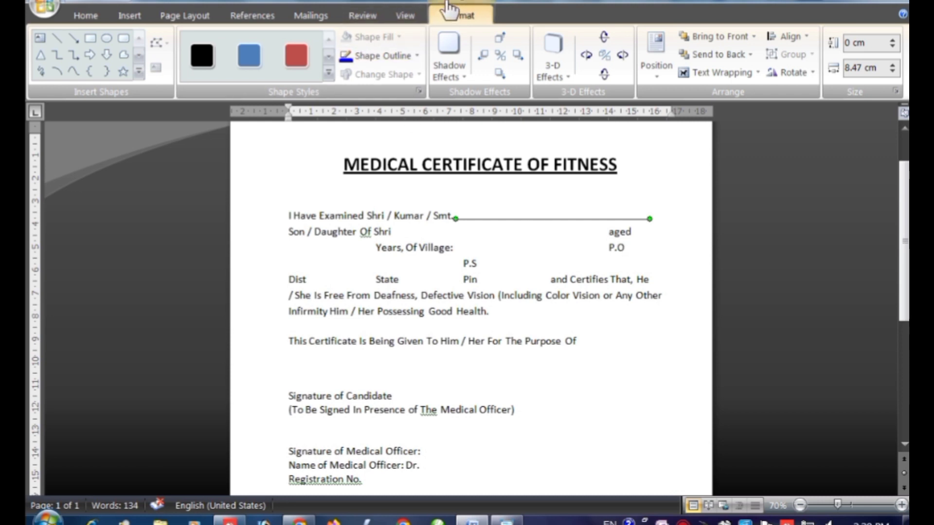
pyautogui.click(389, 57)
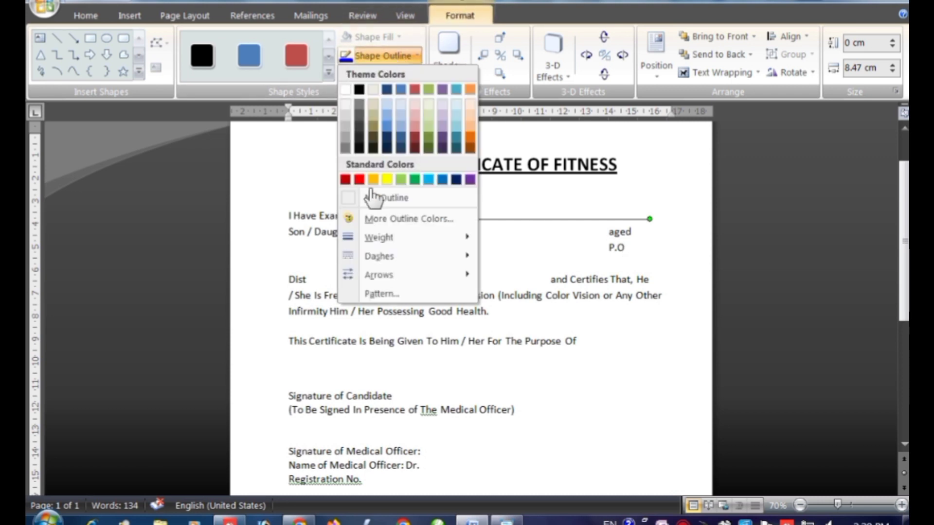
pyautogui.moveTo(378, 238)
pyautogui.click(535, 307)
pyautogui.click(387, 56)
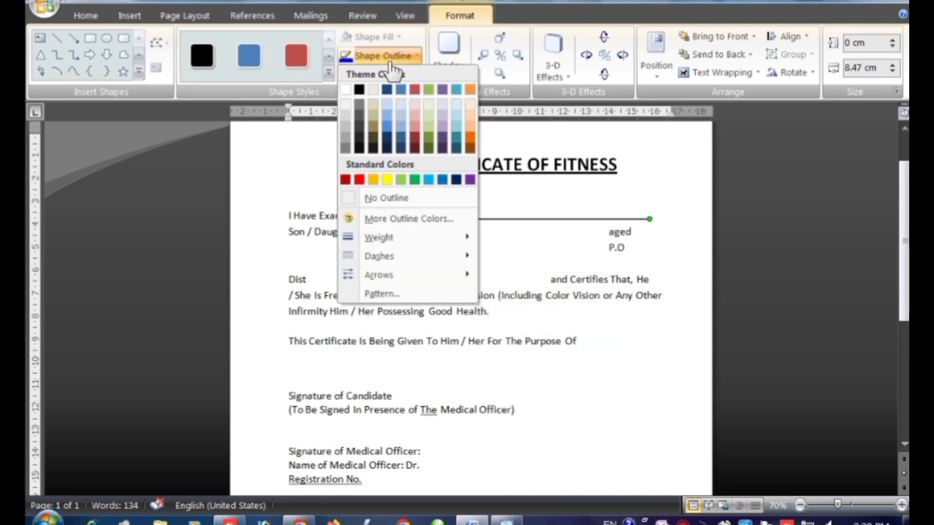
pyautogui.moveTo(378, 256)
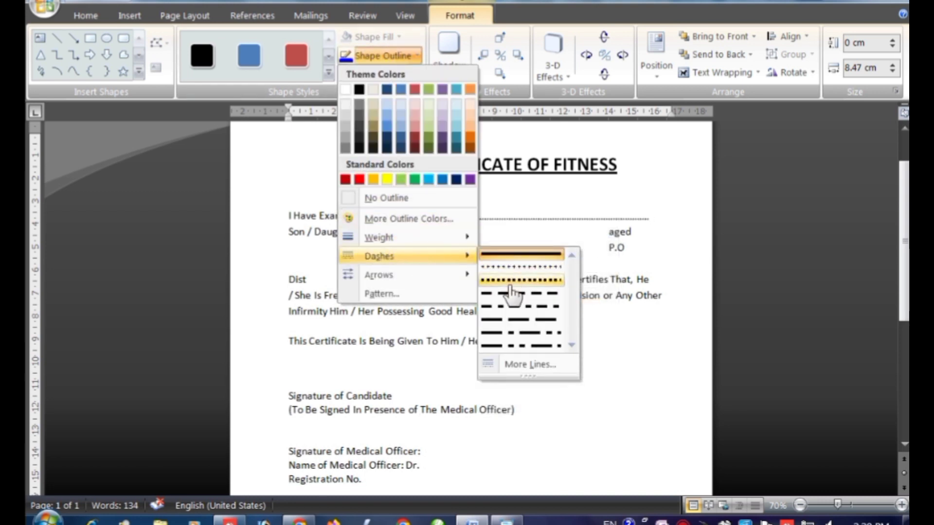
pyautogui.click(511, 284)
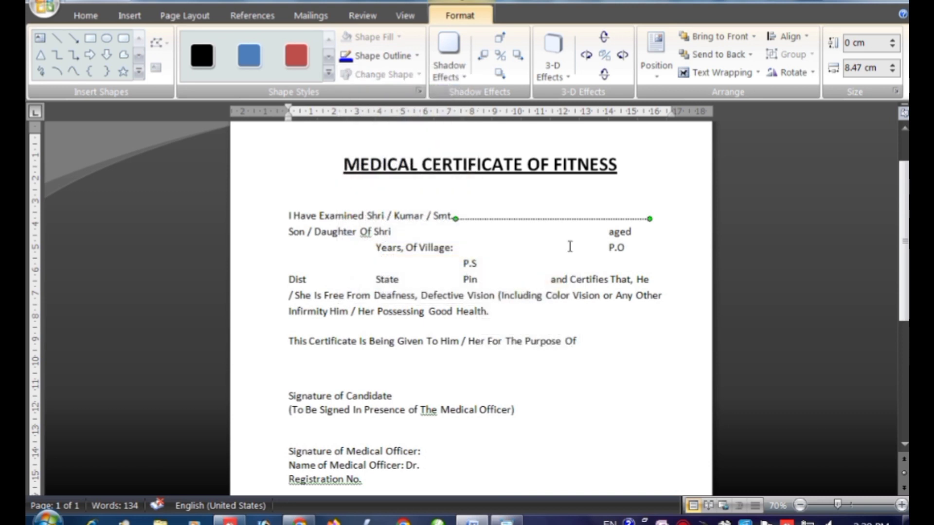
# Copy the Smt. dotted line to the 'Son / Daughter Of Shri' row and tab 'aged' rightward.
pyautogui.click(679, 231)
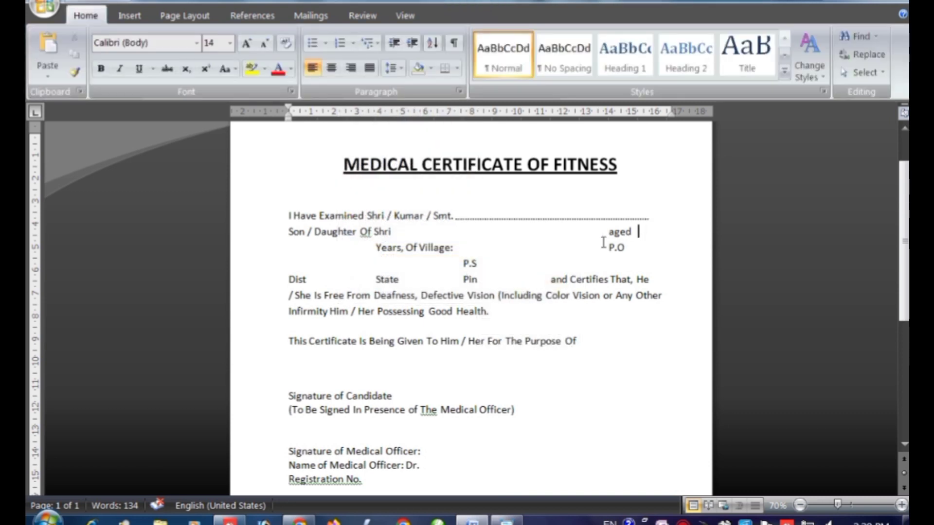
pyautogui.click(511, 219)
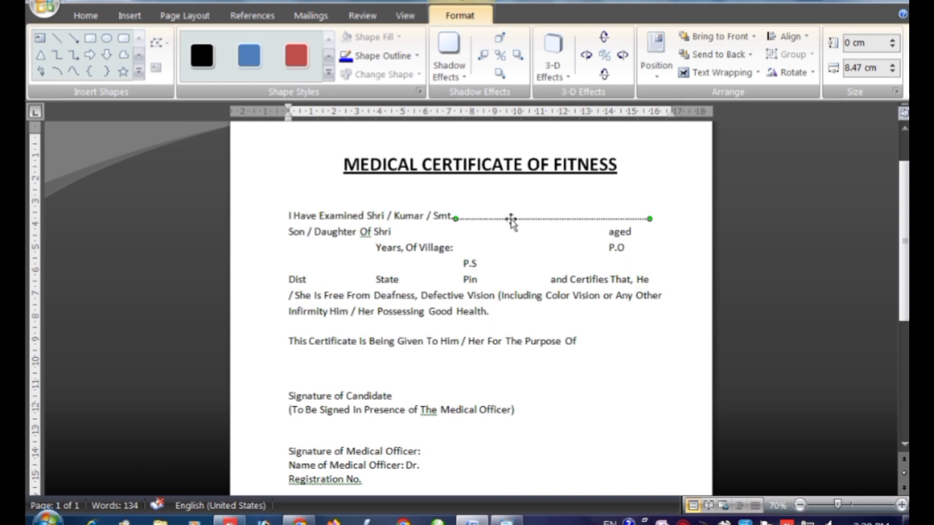
pyautogui.moveTo(505, 227); pyautogui.dragTo(450, 239)
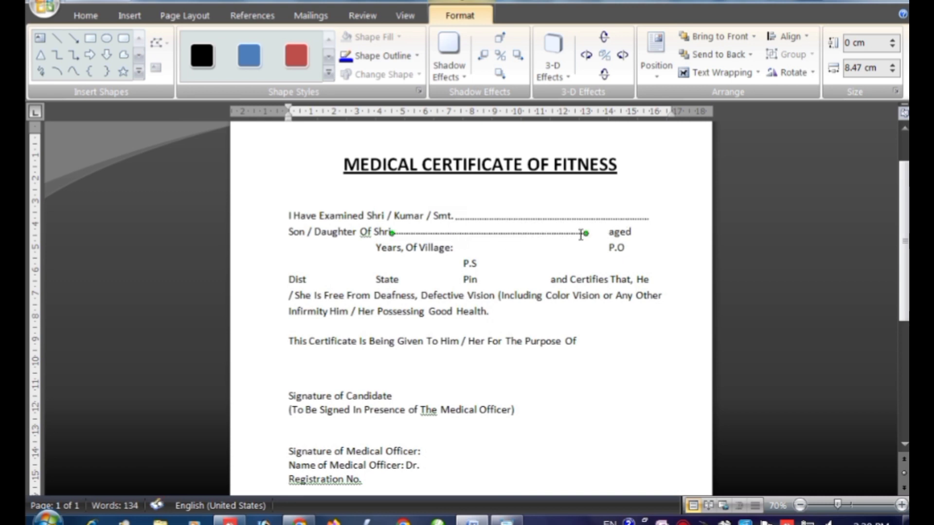
pyautogui.moveTo(589, 233); pyautogui.dragTo(605, 233)
pyautogui.click(669, 250)
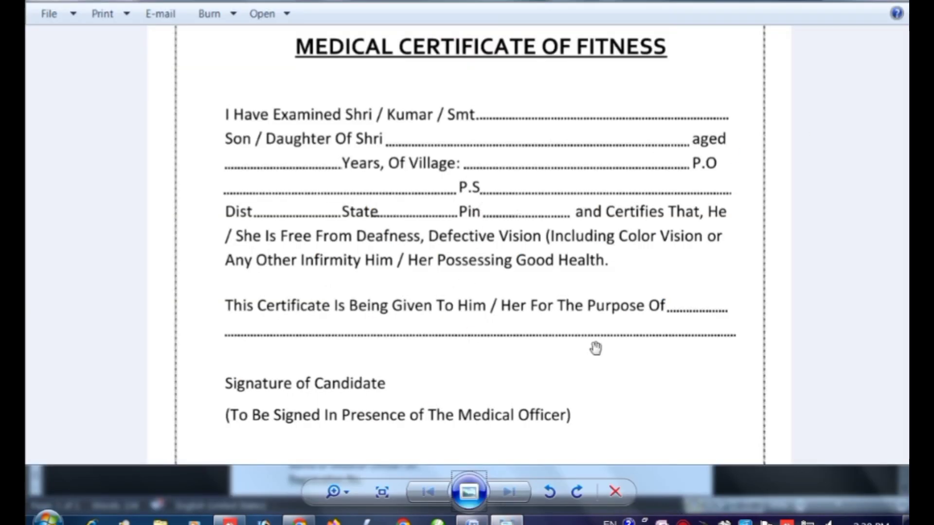
pyautogui.click(471, 522)
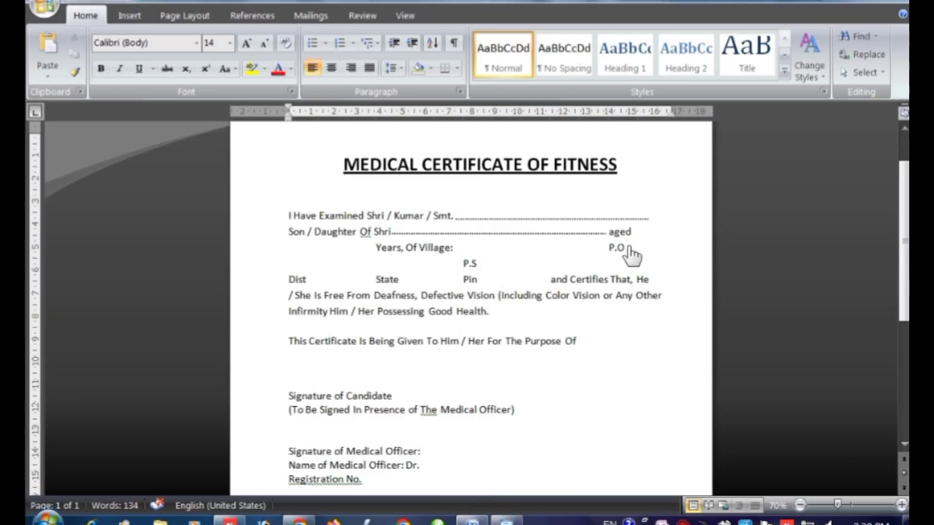
pyautogui.press('Tab')
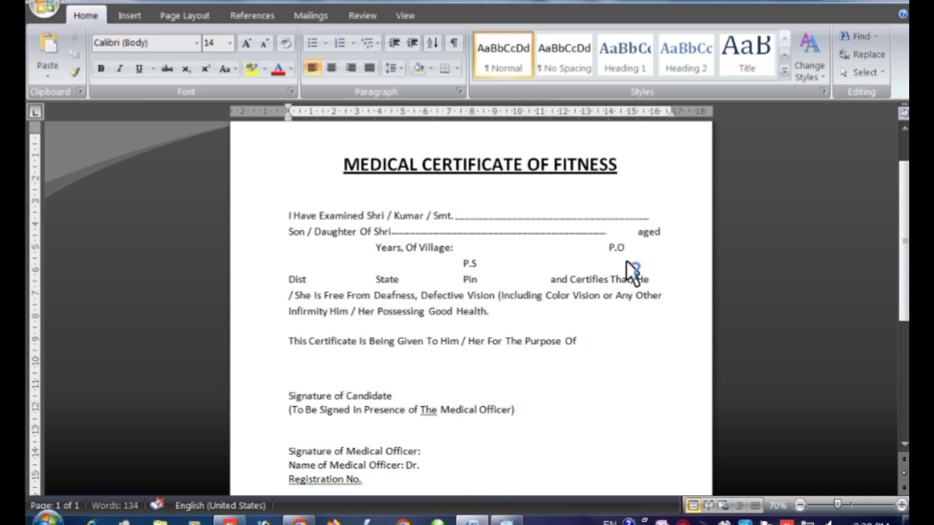
# Stretch the copied dotted line's end up to 'aged'.
pyautogui.click(597, 234)
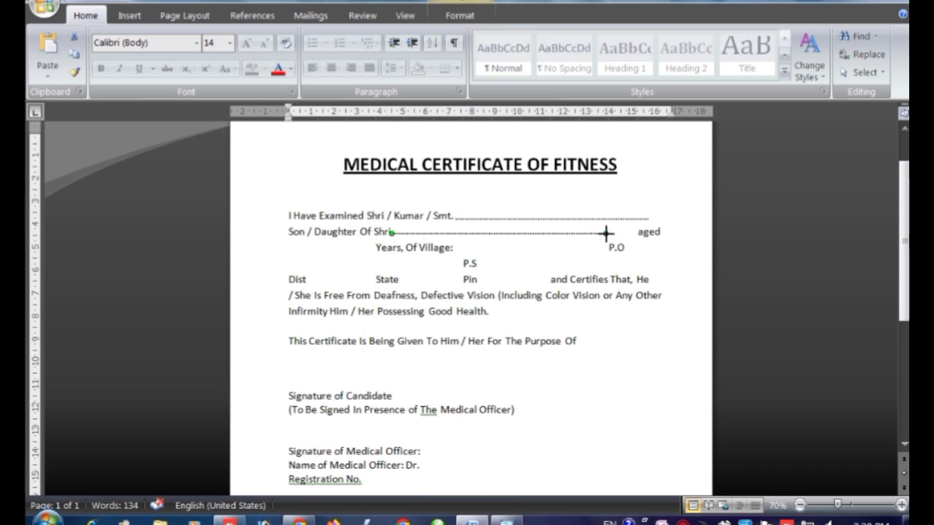
pyautogui.moveTo(605, 234); pyautogui.dragTo(637, 235)
pyautogui.click(674, 262)
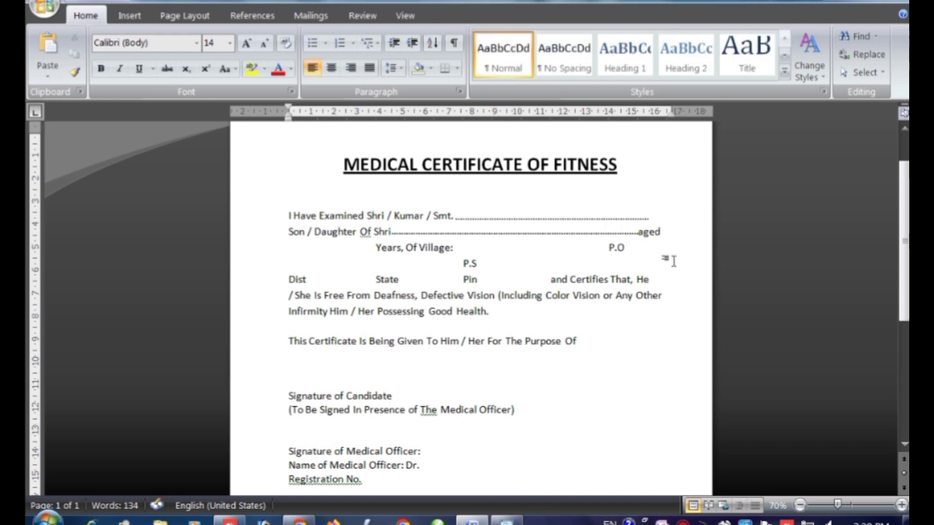
pyautogui.click(572, 233)
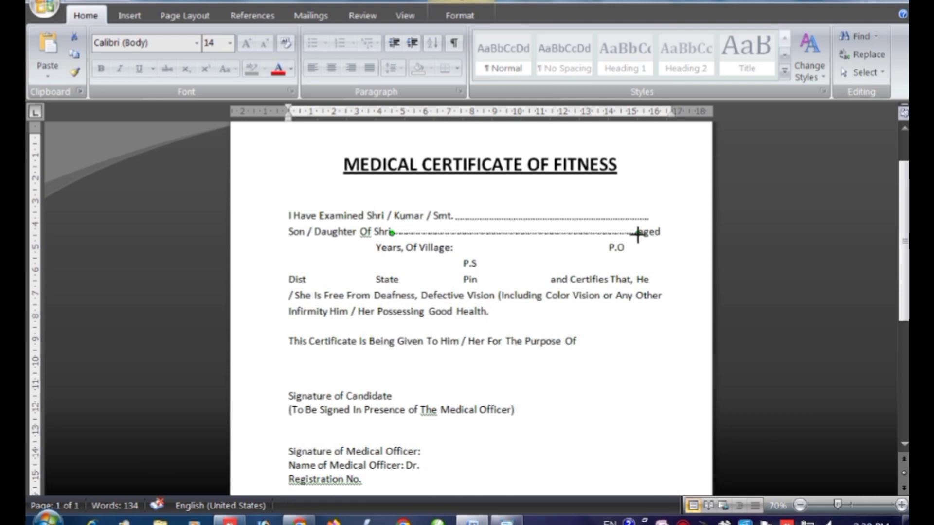
pyautogui.click(662, 248)
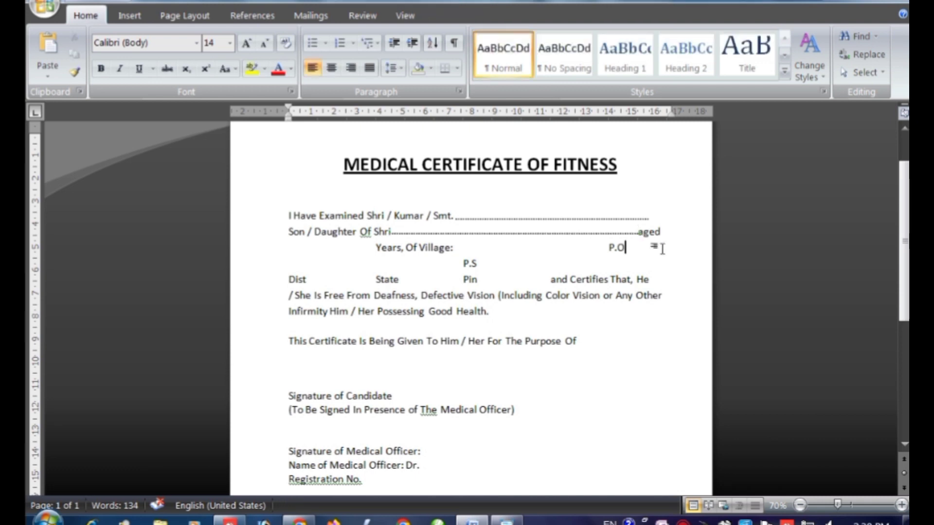
# Set the Shri dotted line's width to 10.5 cm in Format > Size.
pyautogui.click(627, 233)
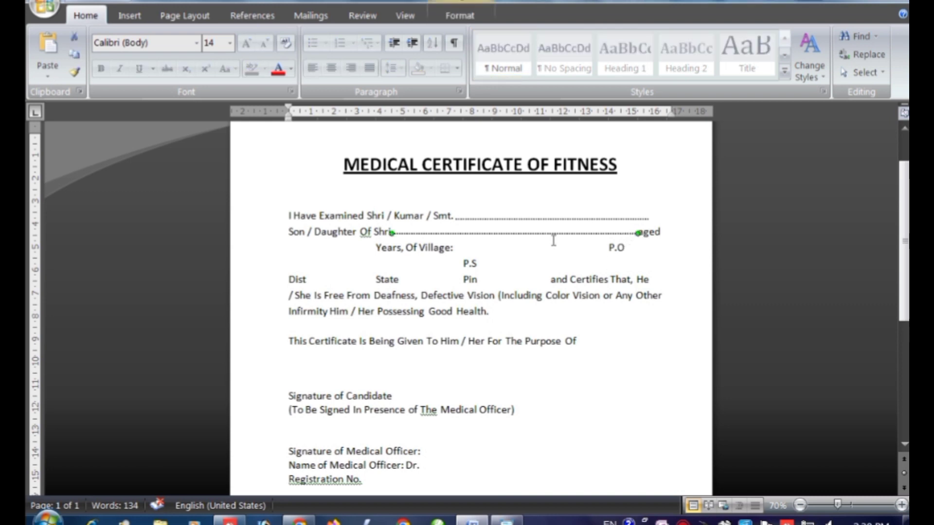
pyautogui.click(460, 15)
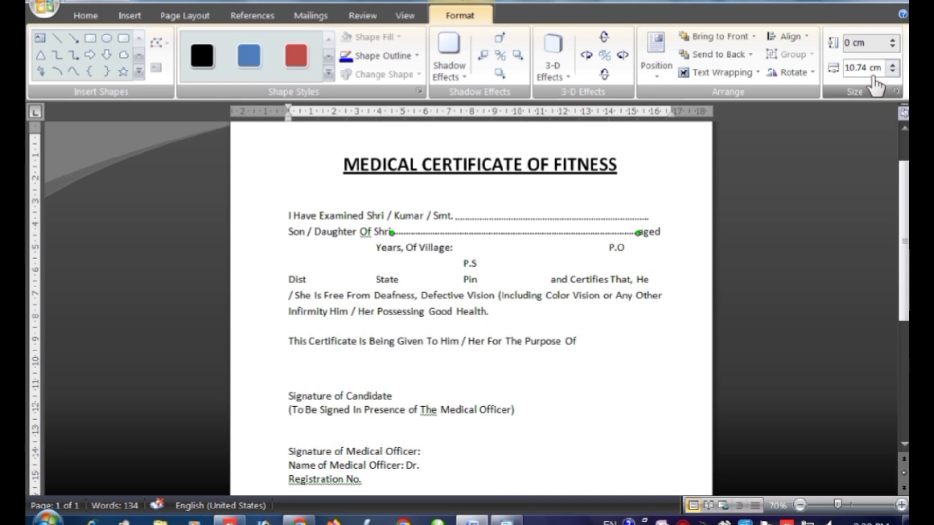
pyautogui.moveTo(867, 68); pyautogui.dragTo(834, 69)
pyautogui.write('10')
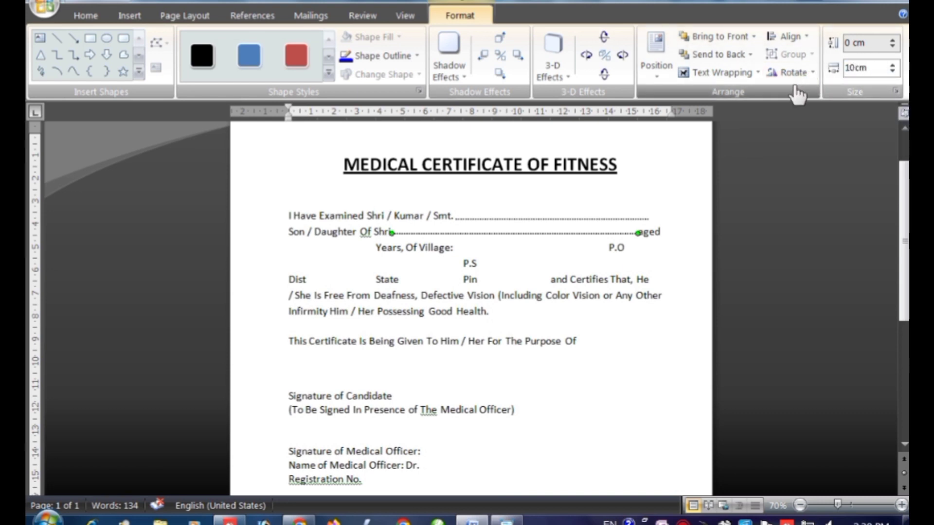
pyautogui.press('Return')
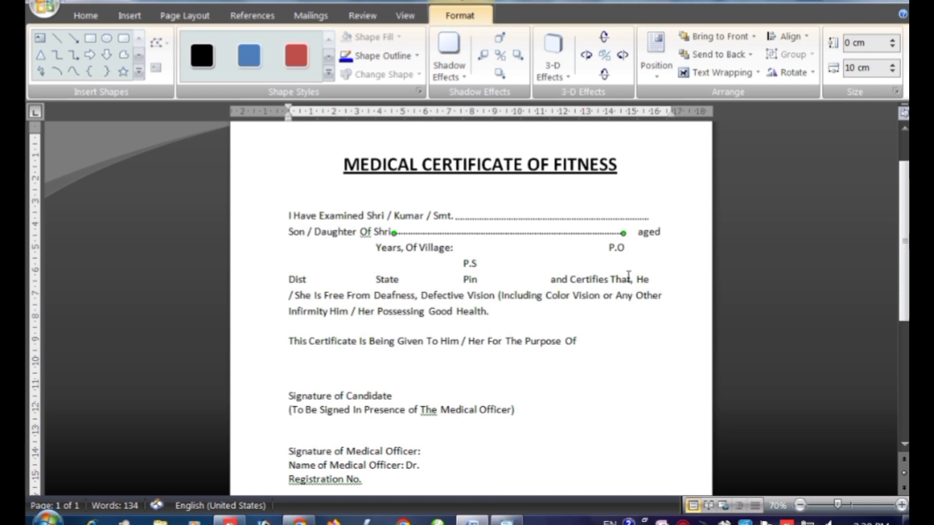
pyautogui.doubleClick(855, 69)
pyautogui.write('10.5')
pyautogui.press('Return')
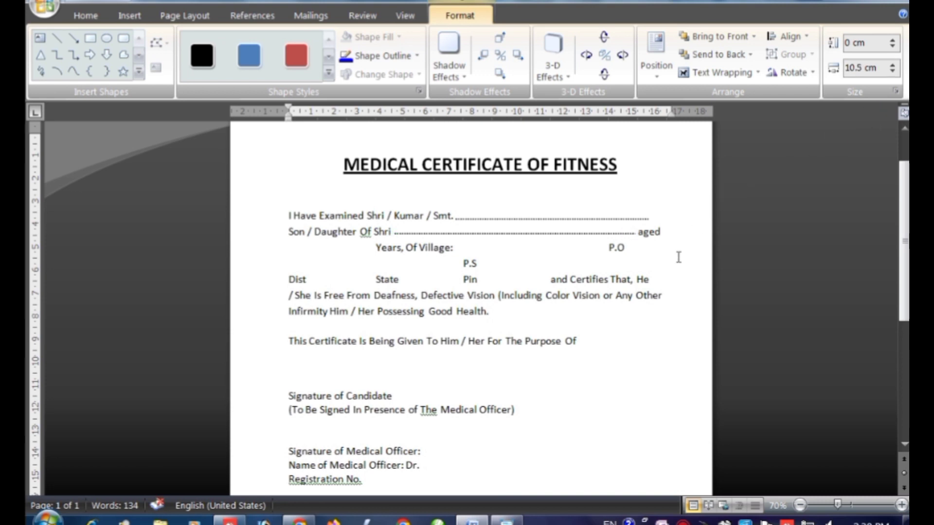
pyautogui.click(638, 265)
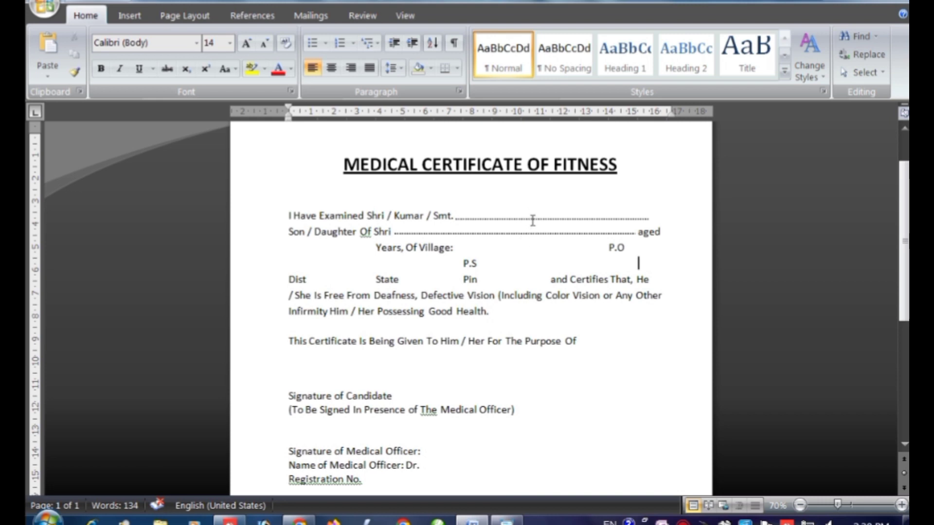
# Copy the Smt. dotted line onto the Village row before 'Years' and set its length to 3 cm.
pyautogui.click(533, 219)
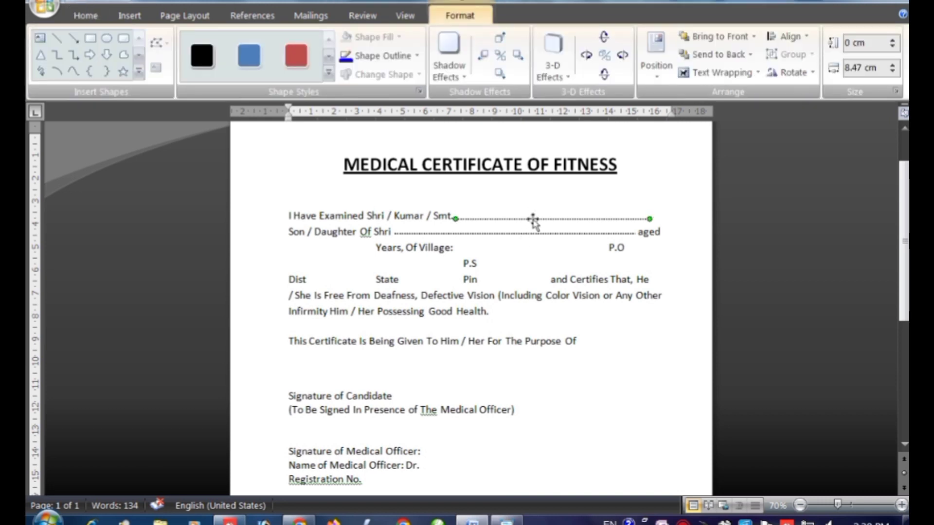
pyautogui.moveTo(533, 219)
pyautogui.mouseDown()
pyautogui.moveTo(315, 255)
pyautogui.moveTo(367, 254)
pyautogui.mouseUp()
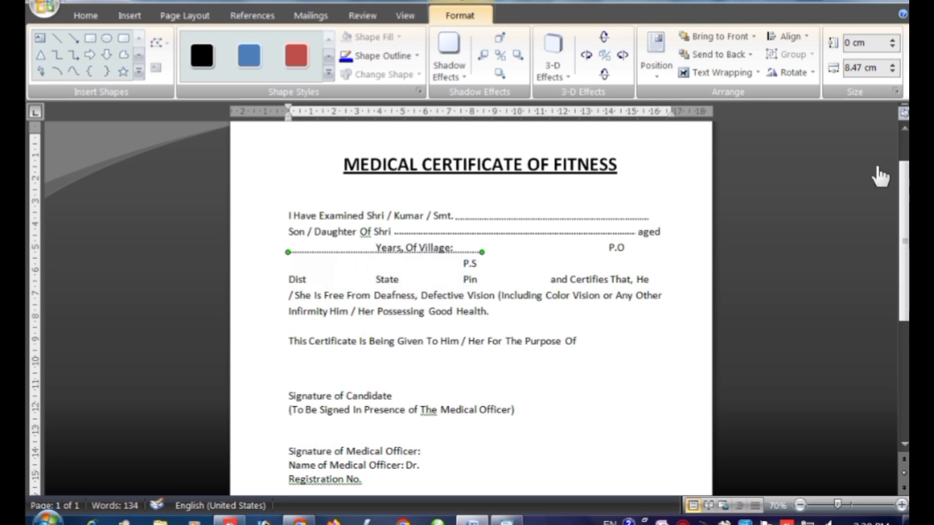
pyautogui.click(868, 68)
pyautogui.click(815, 72)
pyautogui.click(862, 68)
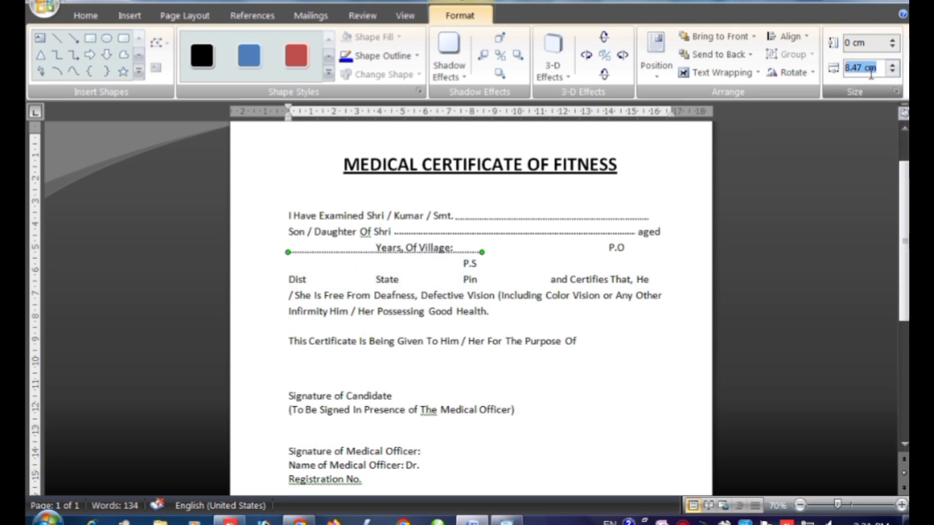
pyautogui.write('5')
pyautogui.press('Return')
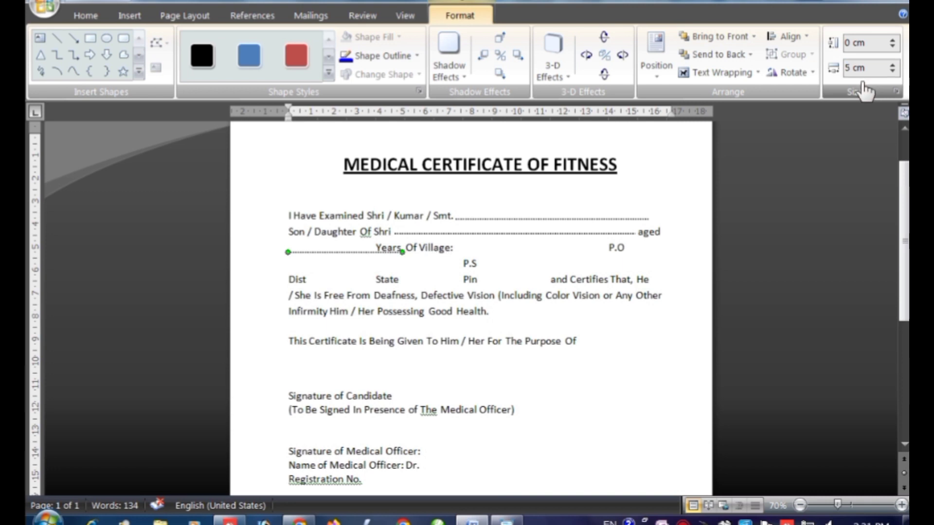
pyautogui.click(869, 69)
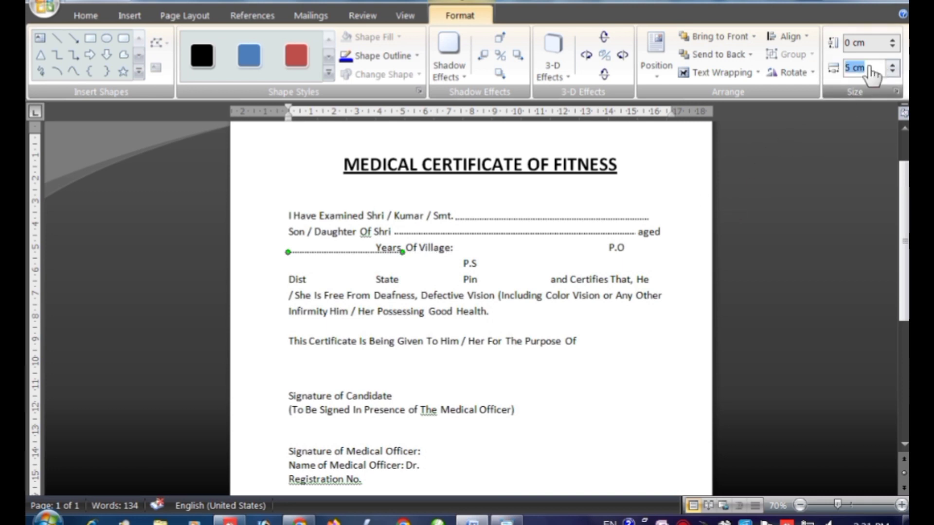
pyautogui.write('3')
pyautogui.press('Return')
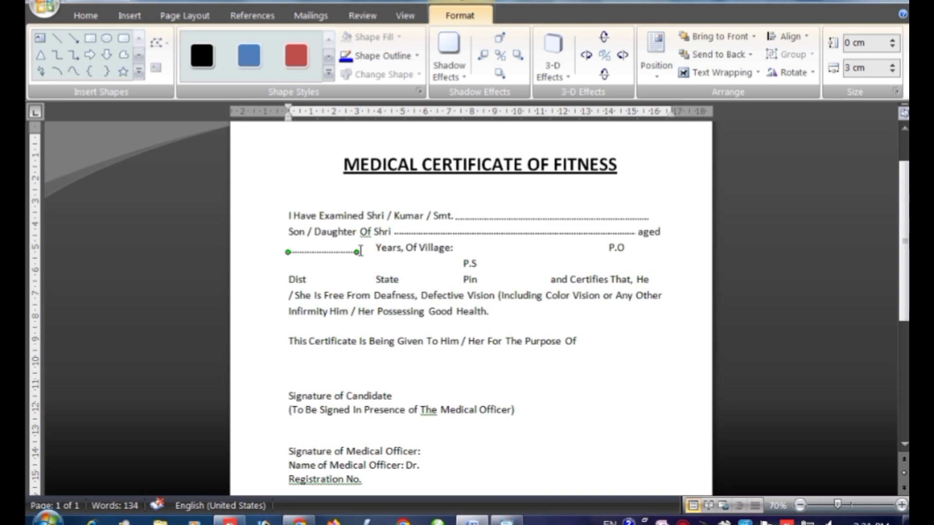
# Place another dotted line copy after 'Village:' and stretch it toward 'P.O'.
pyautogui.moveTo(359, 250); pyautogui.dragTo(542, 253)
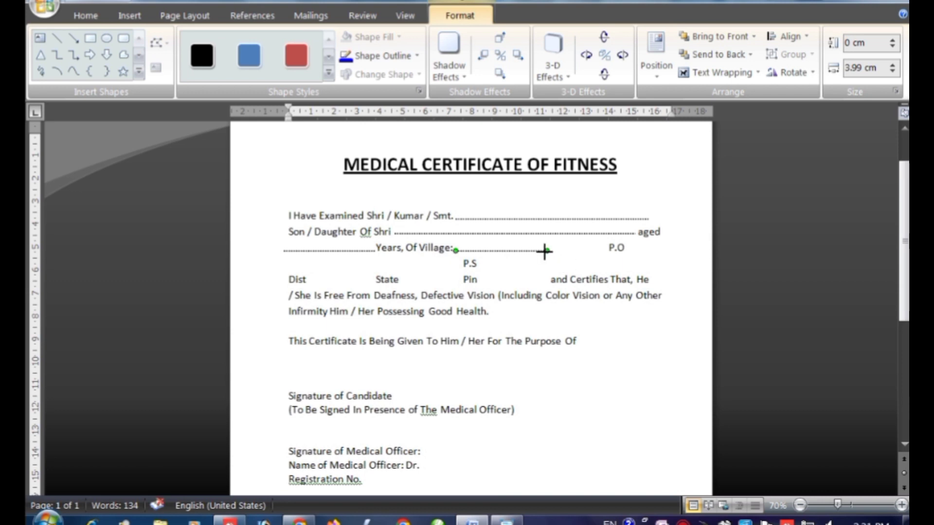
pyautogui.moveTo(545, 251); pyautogui.dragTo(609, 250)
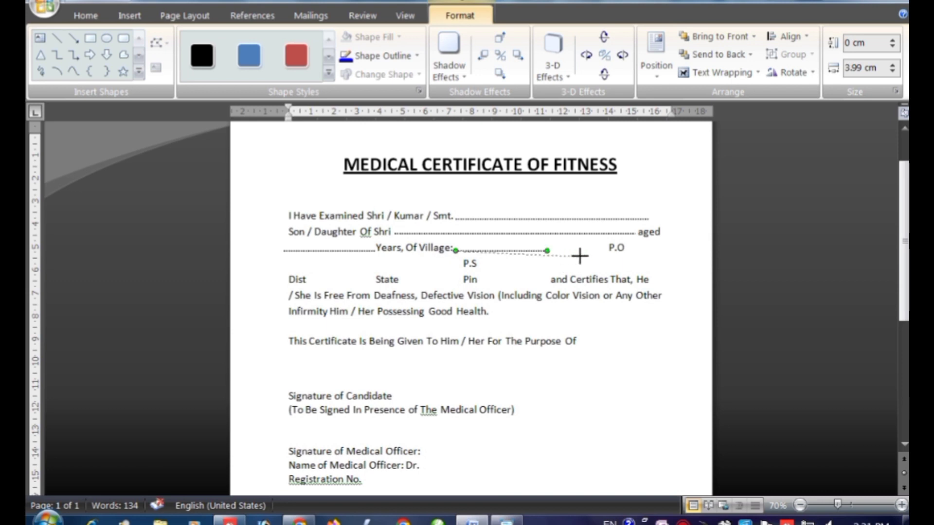
pyautogui.click(657, 259)
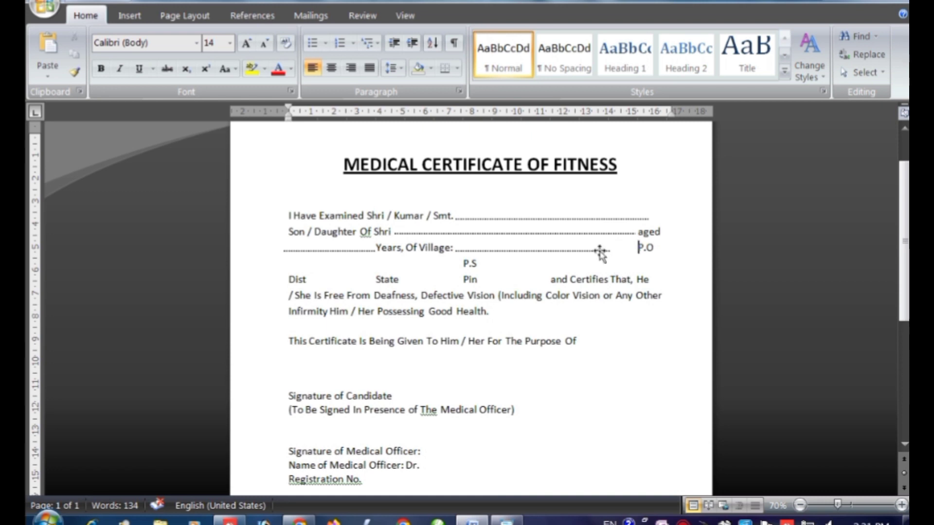
# Extend the dotted line after 'Village:' so it reaches 'P.O'.
pyautogui.click(607, 251)
pyautogui.moveTo(607, 250); pyautogui.dragTo(635, 249)
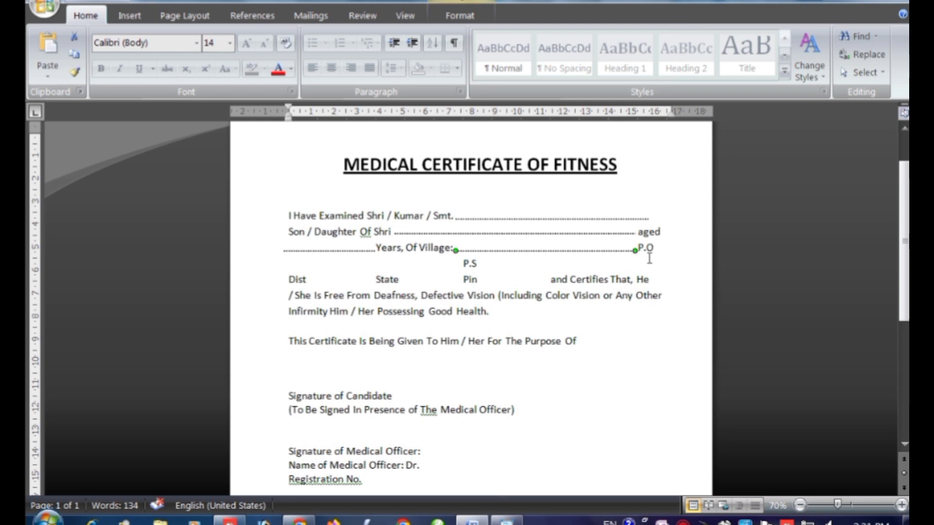
pyautogui.click(652, 266)
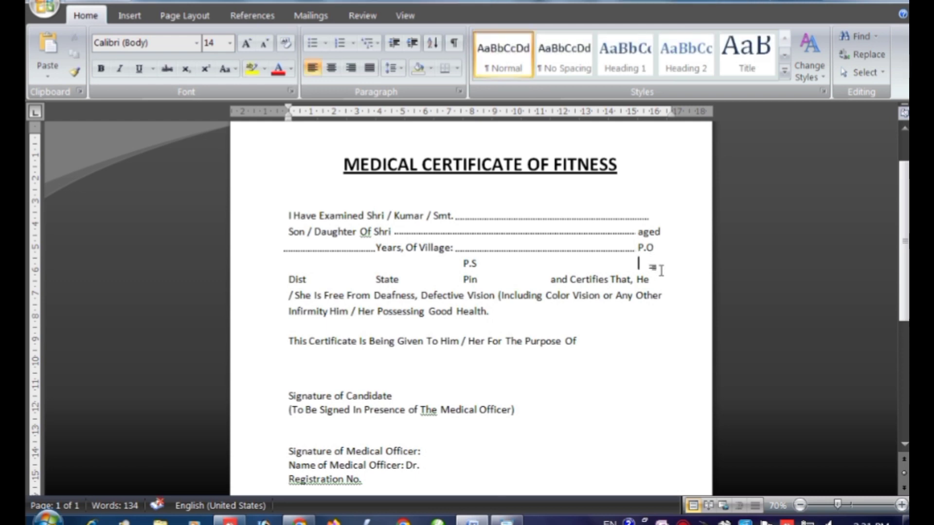
# Place dotted line copies before and after 'P.S', then view the reference certificate image.
pyautogui.click(553, 251)
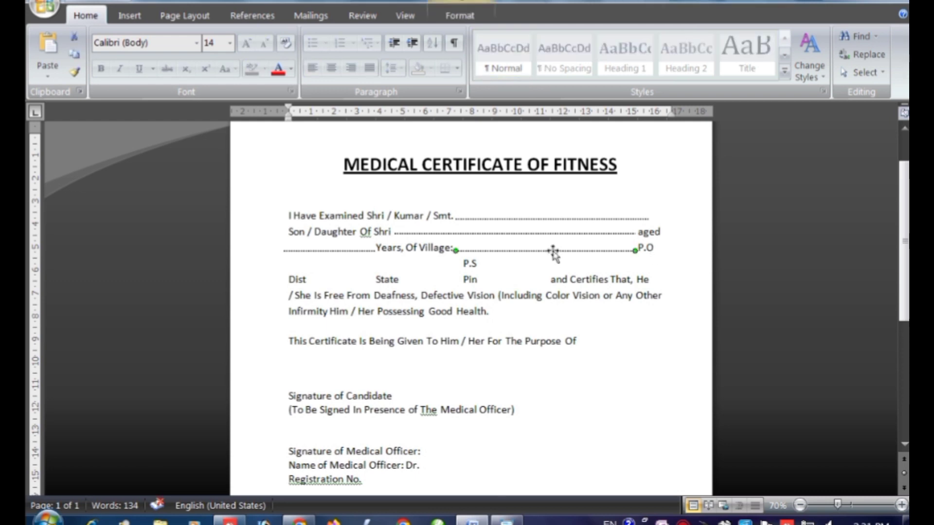
pyautogui.moveTo(553, 251); pyautogui.dragTo(385, 270)
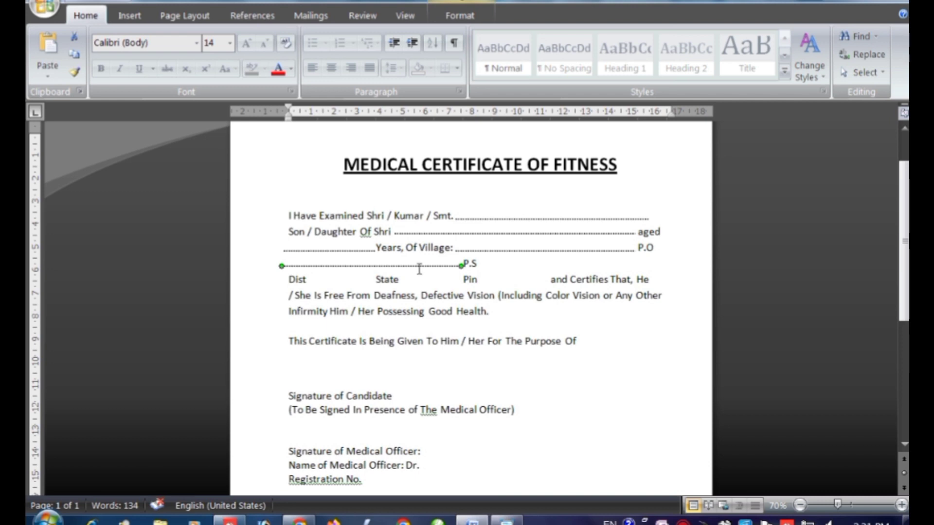
pyautogui.moveTo(424, 265); pyautogui.dragTo(624, 271)
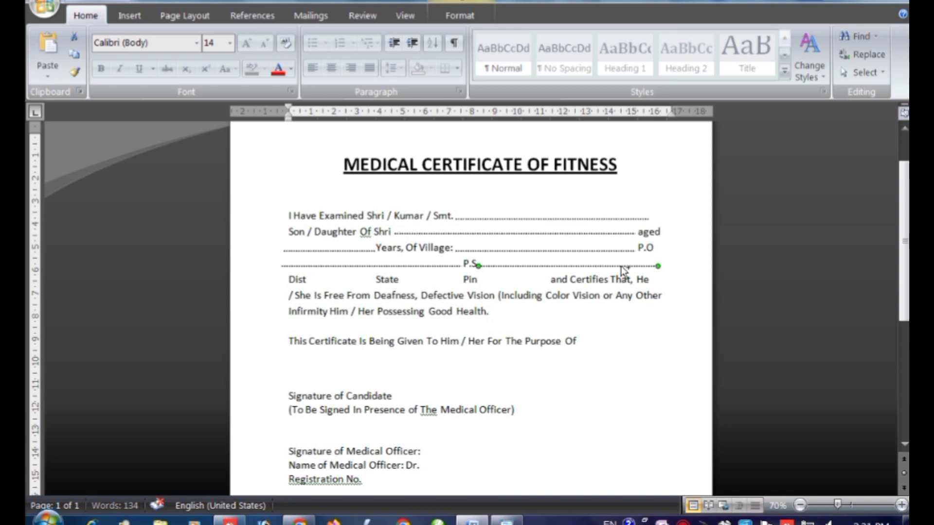
pyautogui.click(657, 285)
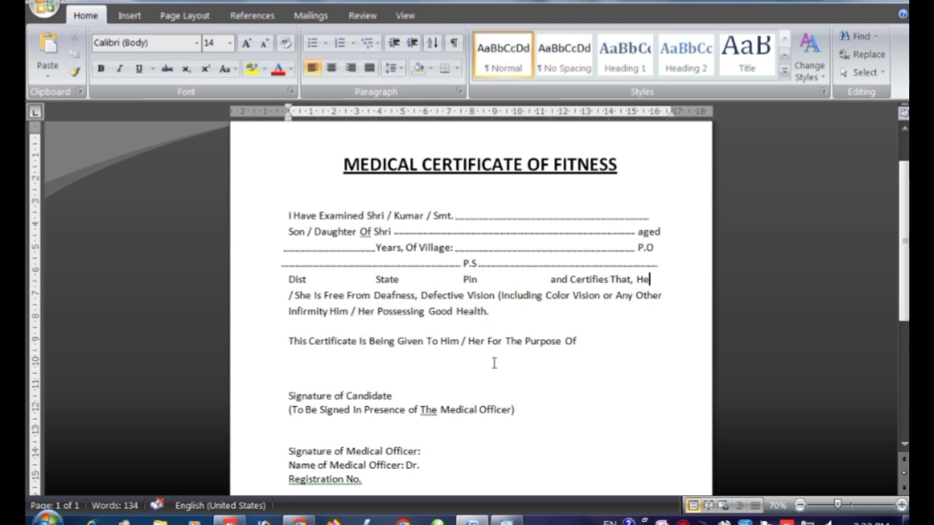
pyautogui.click(506, 521)
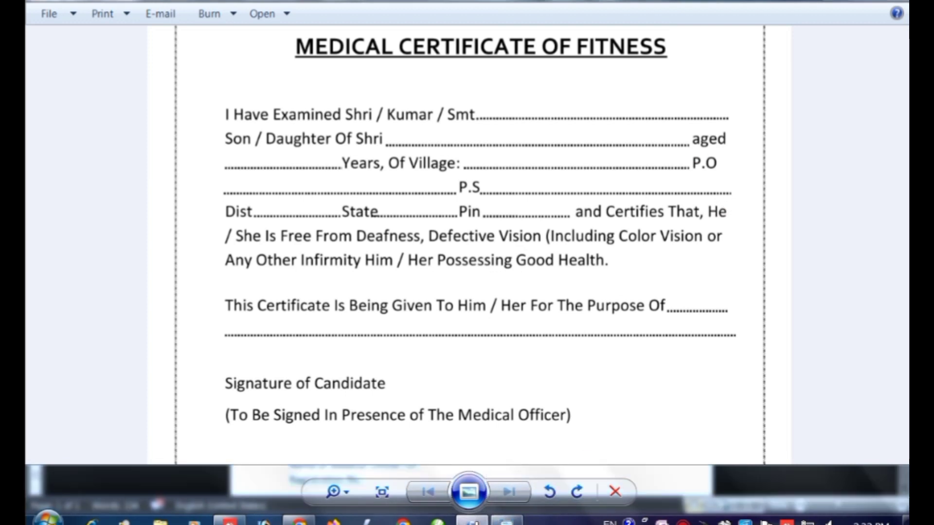
# Add dotted fill-in lines after Dist, State and Pin, the last reaching 'and Certifies That'.
pyautogui.click(472, 521)
pyautogui.click(518, 268)
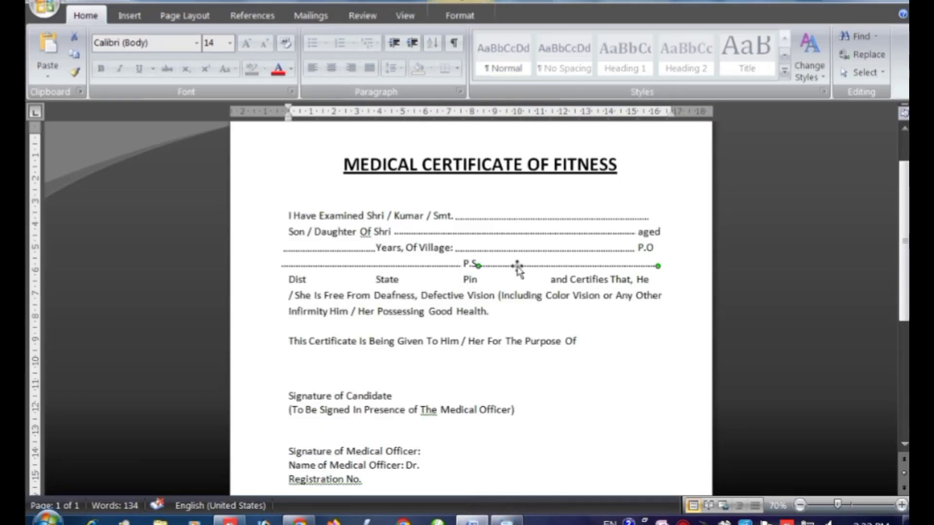
pyautogui.moveTo(518, 268); pyautogui.dragTo(351, 284)
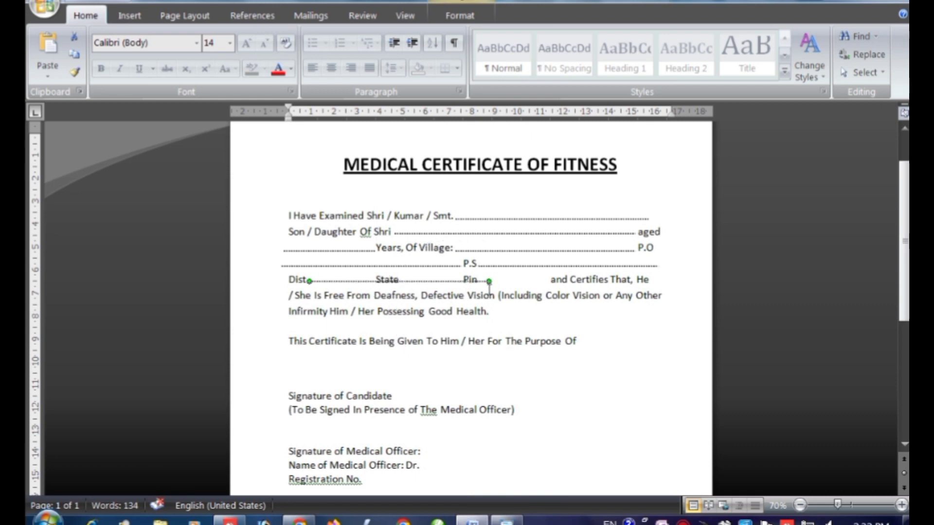
pyautogui.moveTo(488, 281); pyautogui.dragTo(489, 281)
pyautogui.moveTo(375, 281); pyautogui.dragTo(376, 281)
pyautogui.moveTo(358, 282)
pyautogui.mouseDown()
pyautogui.moveTo(465, 281)
pyautogui.moveTo(457, 281)
pyautogui.mouseUp()
pyautogui.press('Down')
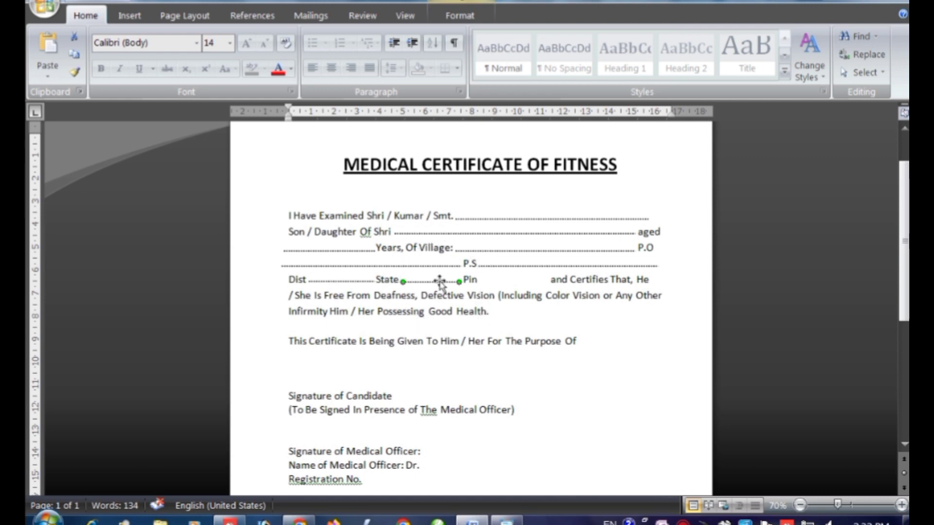
pyautogui.moveTo(440, 283); pyautogui.dragTo(523, 287)
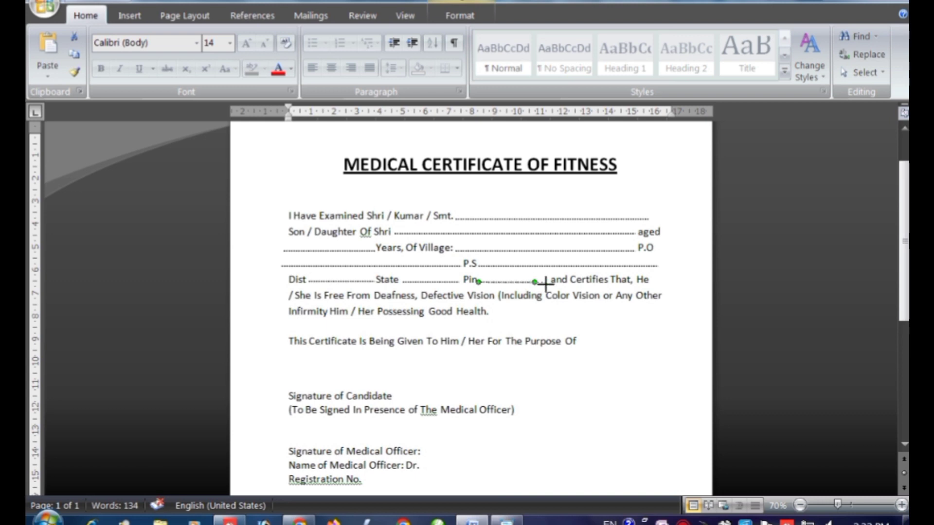
pyautogui.click(552, 288)
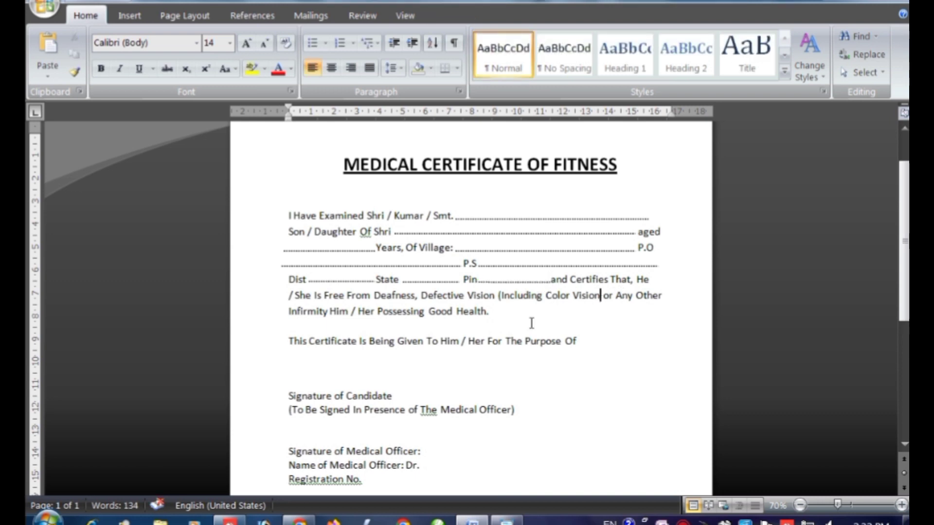
pyautogui.scroll(-1, 428, 302)
pyautogui.scroll(2, 535, 321)
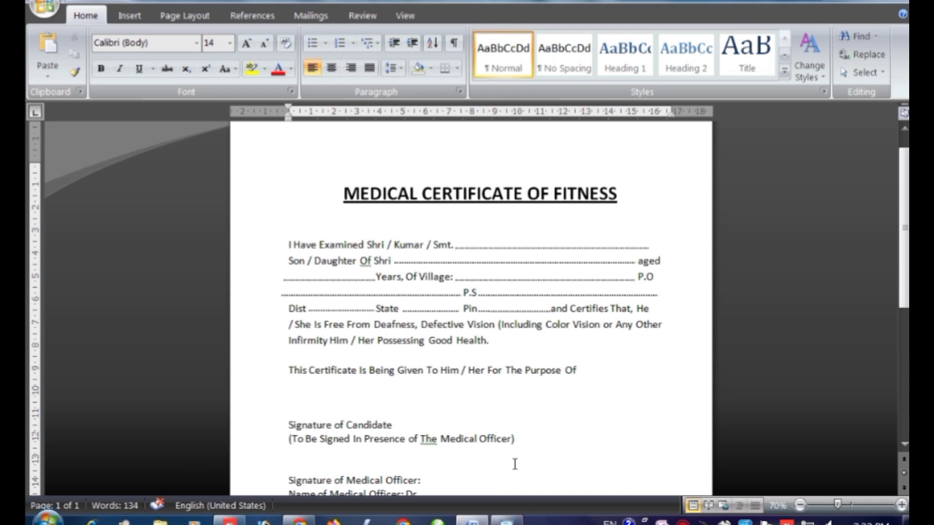
# Copy a dotted line to after 'Purpose Of' and stretch it to the right margin.
pyautogui.click(508, 521)
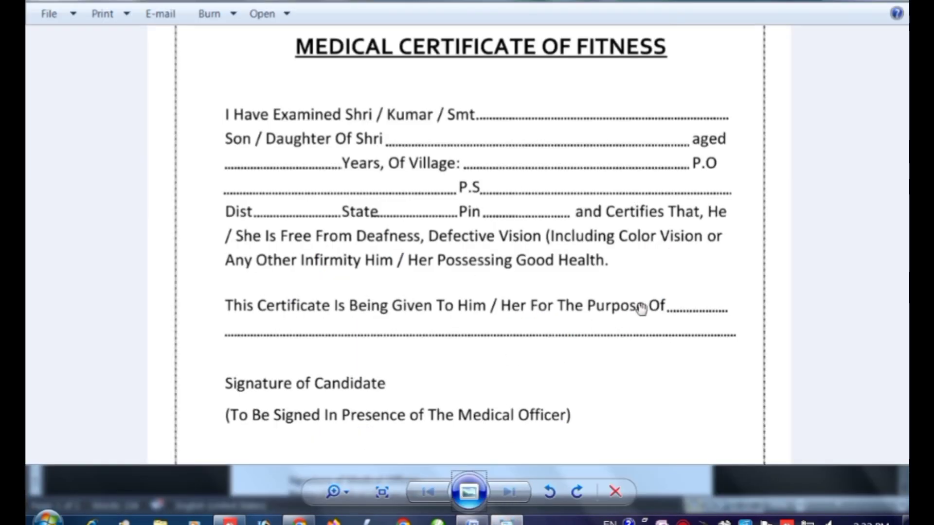
pyautogui.click(474, 520)
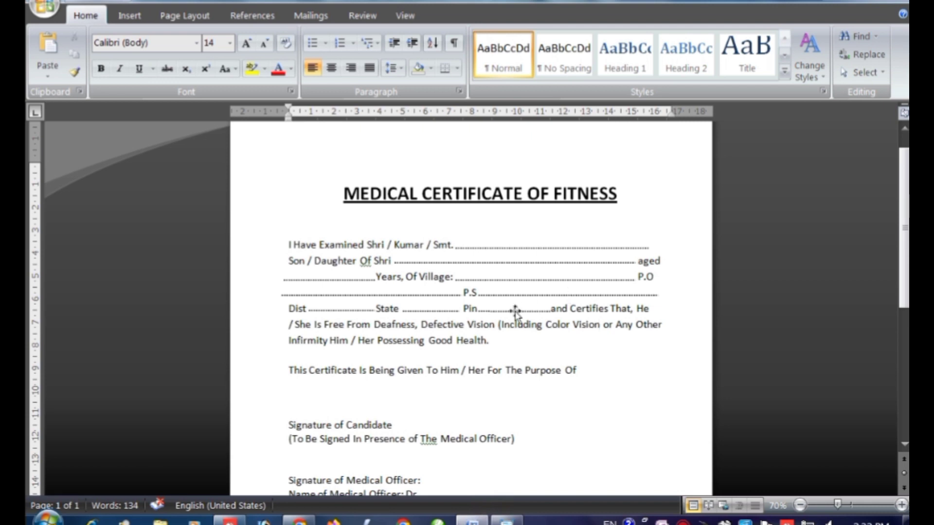
pyautogui.click(429, 311)
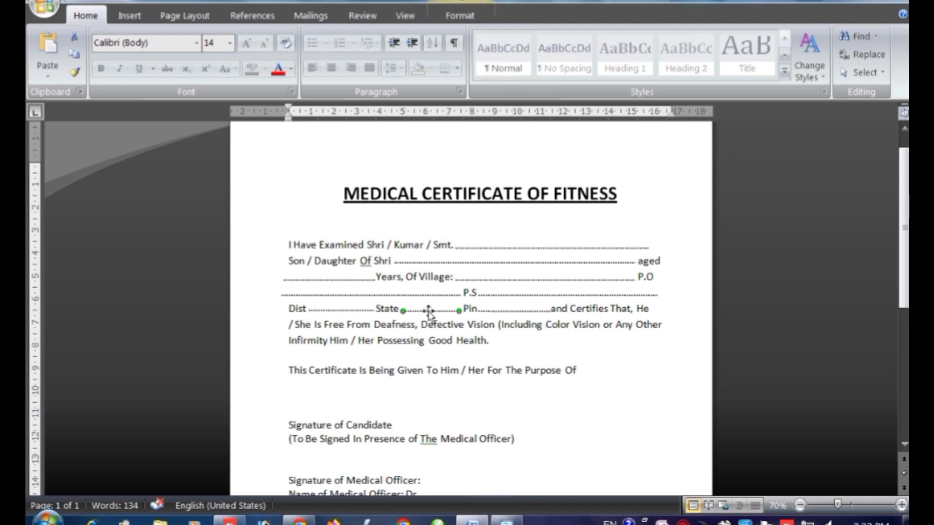
pyautogui.moveTo(429, 311); pyautogui.dragTo(605, 373)
pyautogui.moveTo(634, 372); pyautogui.dragTo(658, 372)
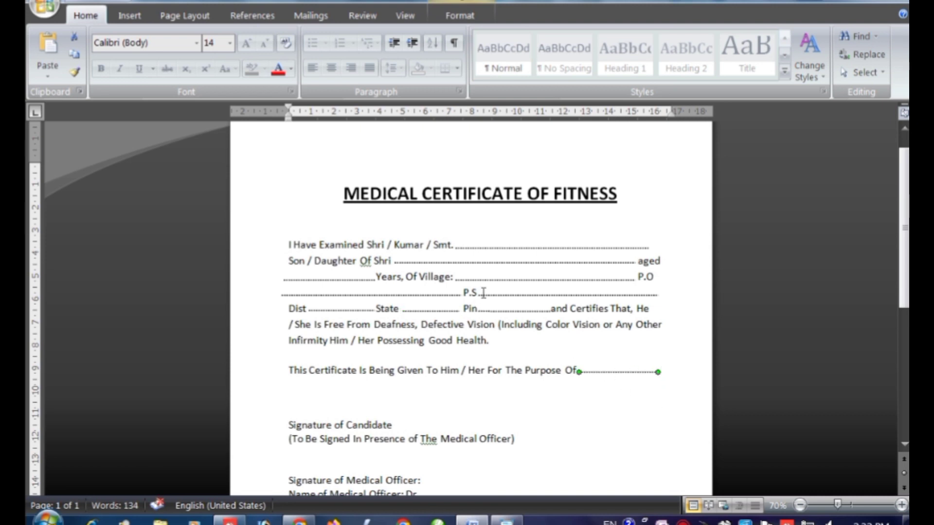
# Add a full-width dotted line below the 'Purpose Of' line and check it against the reference image.
pyautogui.click(482, 262)
pyautogui.moveTo(481, 262); pyautogui.dragTo(380, 392)
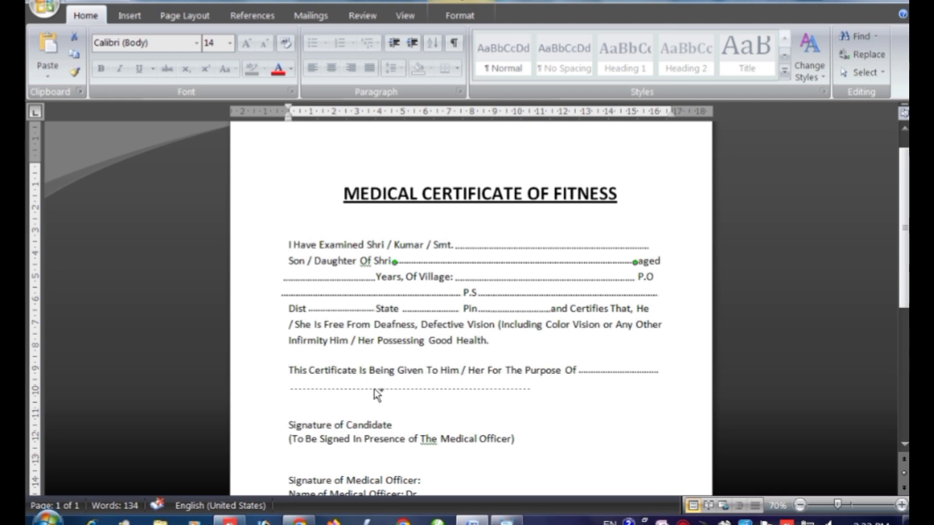
pyautogui.moveTo(380, 392); pyautogui.dragTo(373, 390)
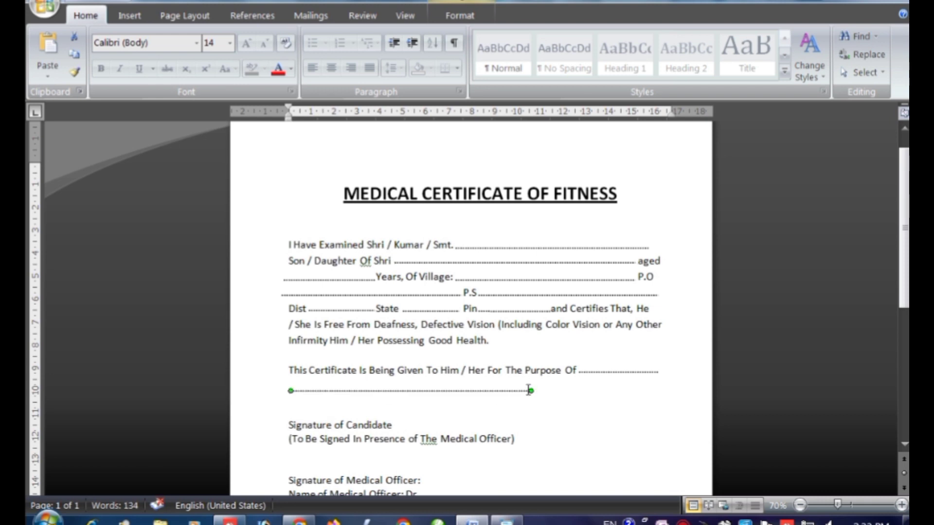
pyautogui.moveTo(531, 391); pyautogui.dragTo(654, 390)
pyautogui.click(560, 403)
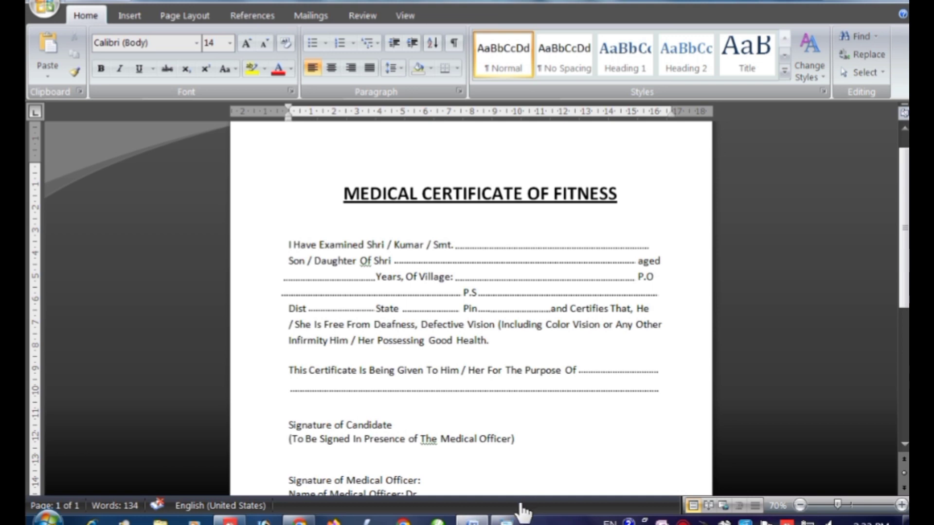
pyautogui.click(485, 521)
pyautogui.scroll(-3, 438, 389)
pyautogui.scroll(-1, 427, 319)
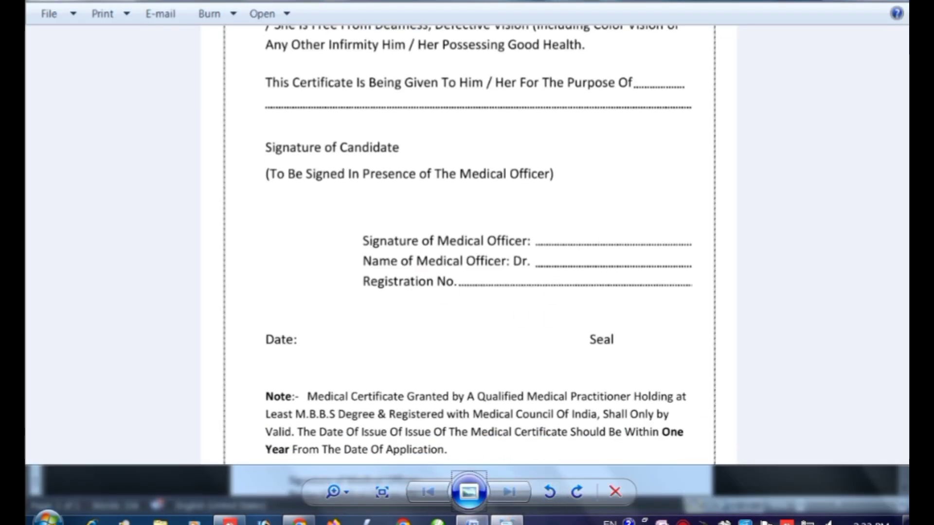
pyautogui.click(472, 520)
pyautogui.scroll(-2, 490, 389)
# Tab-indent the Signature, Name and Registration No. lines of the Medical Officer to one aligned position.
pyautogui.scroll(-2, 467, 377)
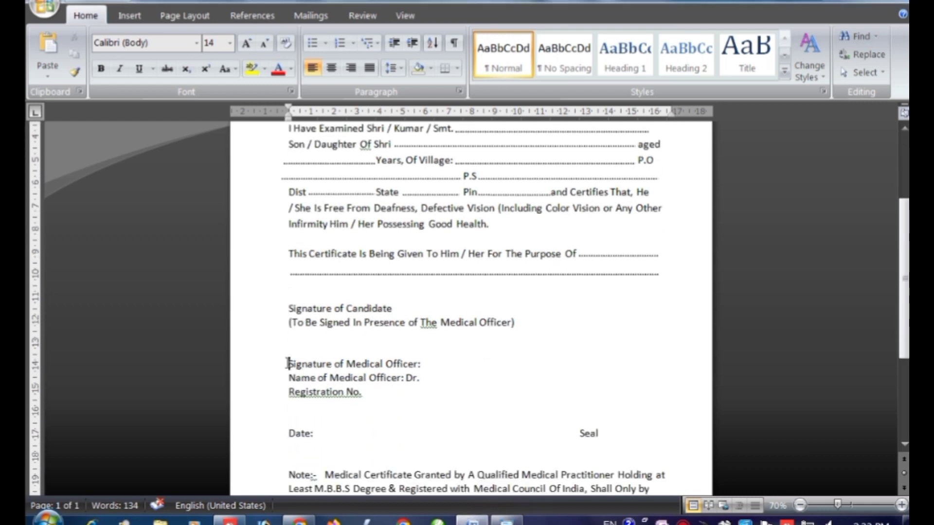
pyautogui.press('Tab')
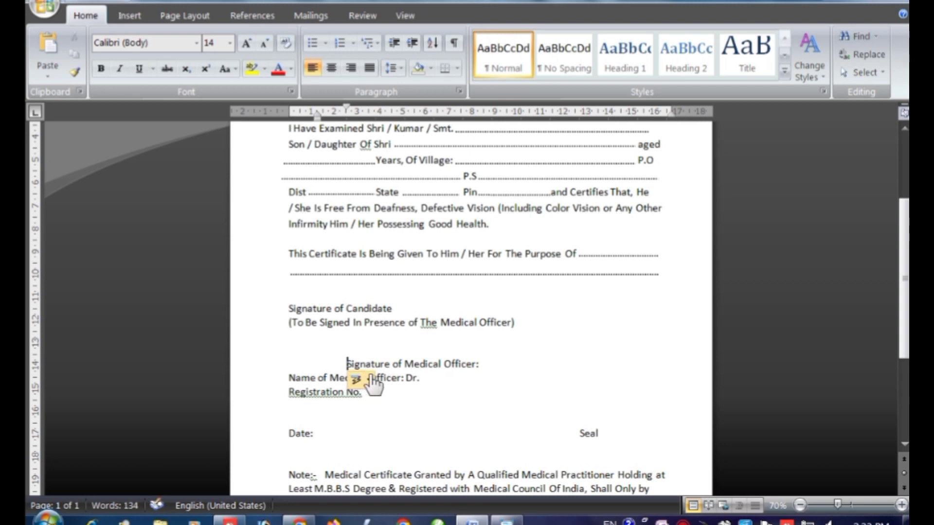
pyautogui.click(286, 379)
pyautogui.press('Tab')
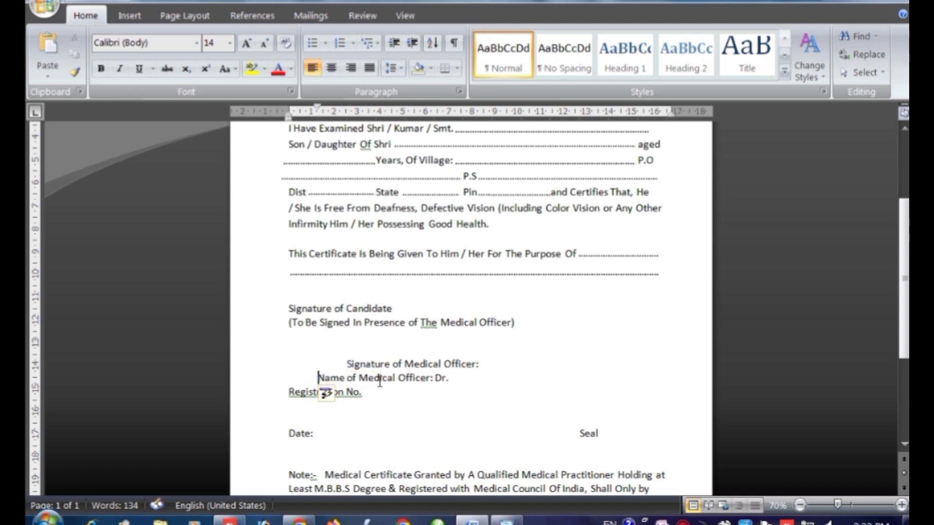
pyautogui.click(286, 392)
pyautogui.press('Tab')
pyautogui.press('Tab')
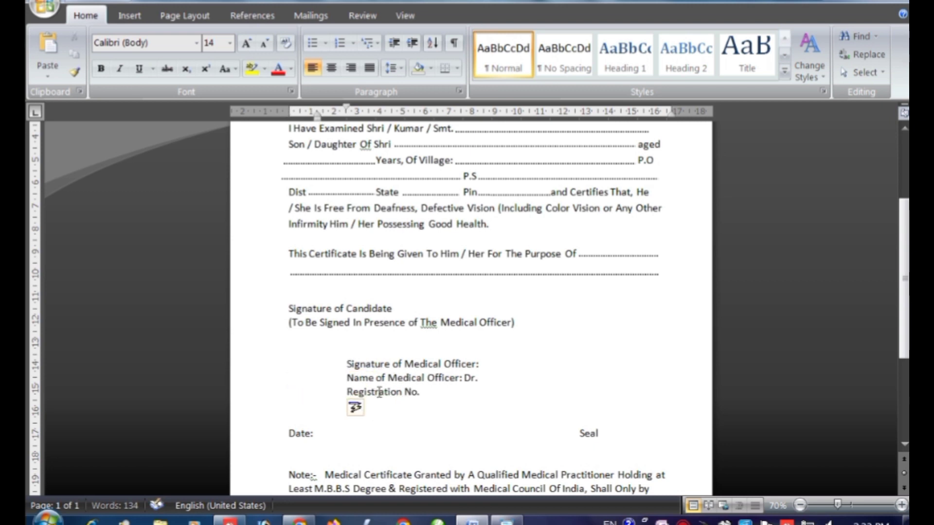
pyautogui.click(503, 362)
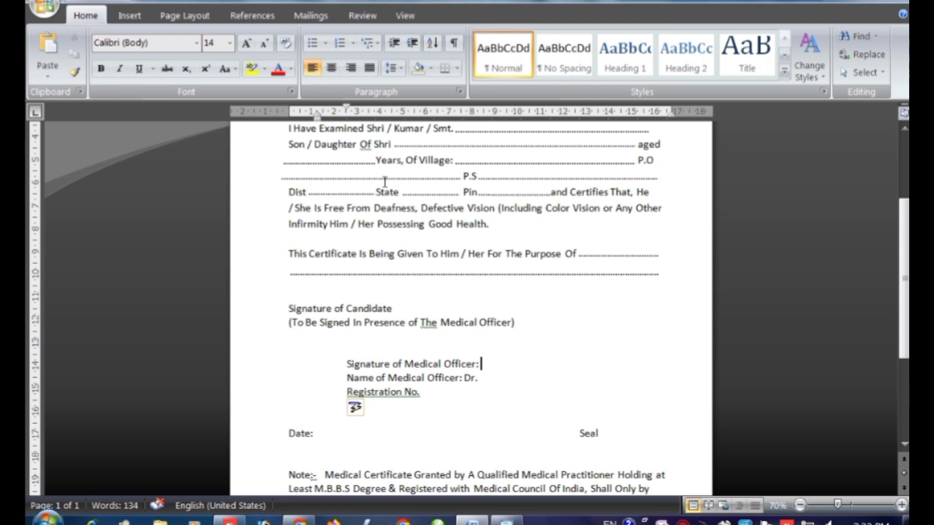
# Place copies of the dotted line beside Signature of Medical Officer and Name of Medical Officer.
pyautogui.moveTo(385, 177); pyautogui.dragTo(566, 354)
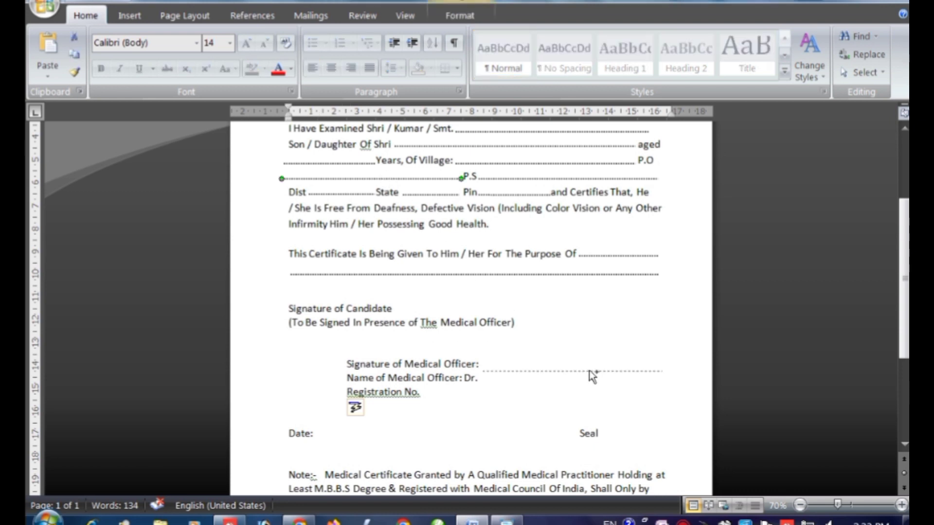
pyautogui.moveTo(566, 354); pyautogui.dragTo(588, 368)
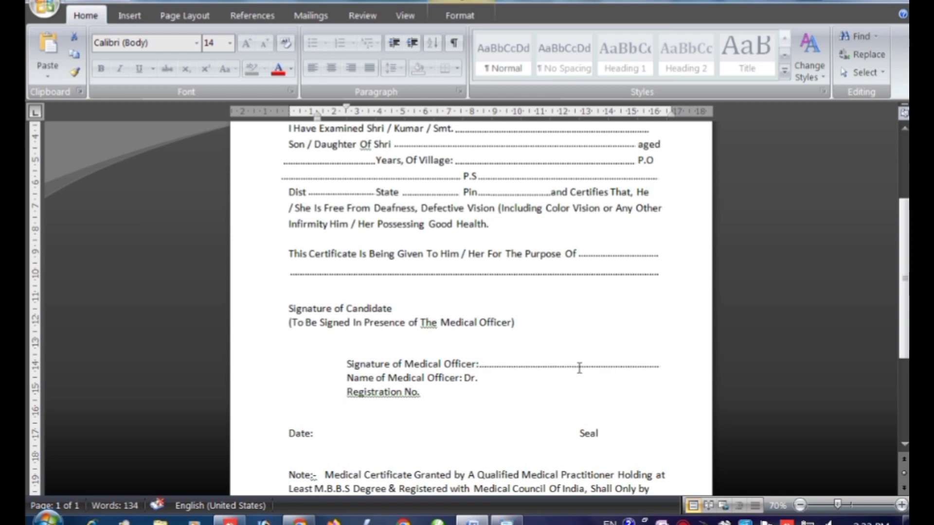
pyautogui.click(581, 373)
pyautogui.moveTo(580, 376); pyautogui.dragTo(577, 384)
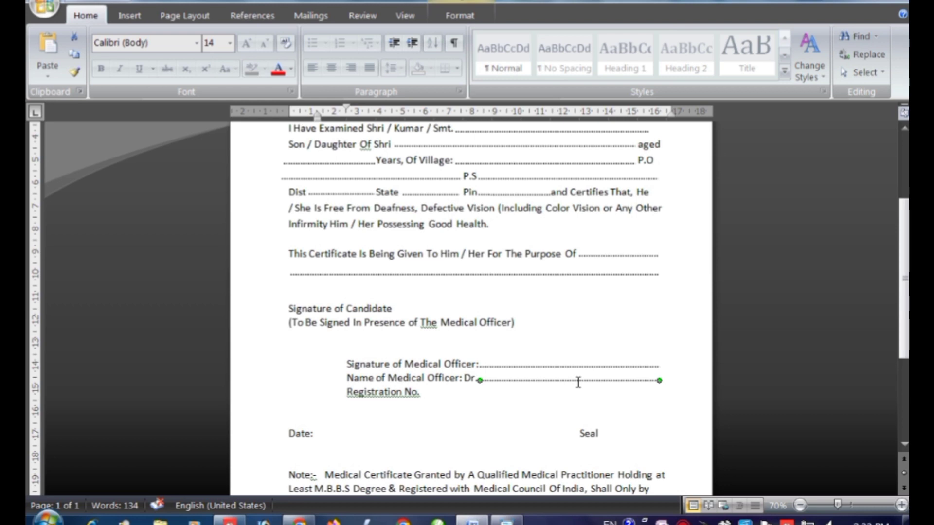
# Copy a dotted line onto the Registration No. row and extend it to the right margin.
pyautogui.moveTo(579, 383); pyautogui.dragTo(523, 396)
pyautogui.moveTo(523, 396); pyautogui.dragTo(520, 395)
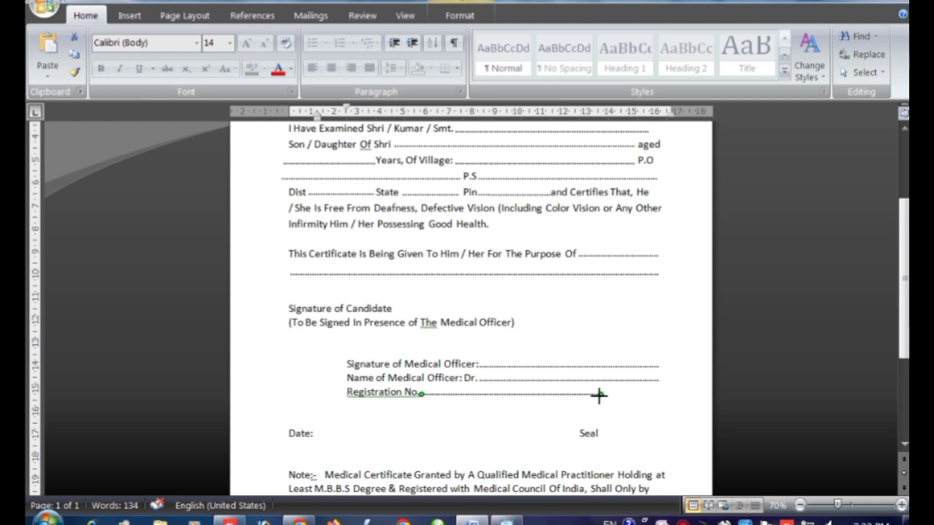
pyautogui.moveTo(600, 395); pyautogui.dragTo(659, 397)
pyautogui.click(658, 410)
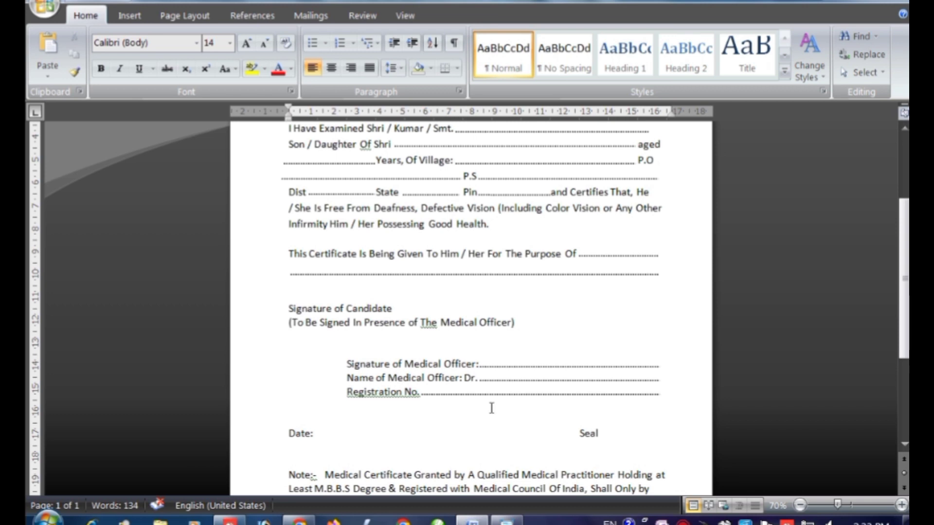
# Compare the document with the Note paragraph of the reference certificate image.
pyautogui.click(504, 519)
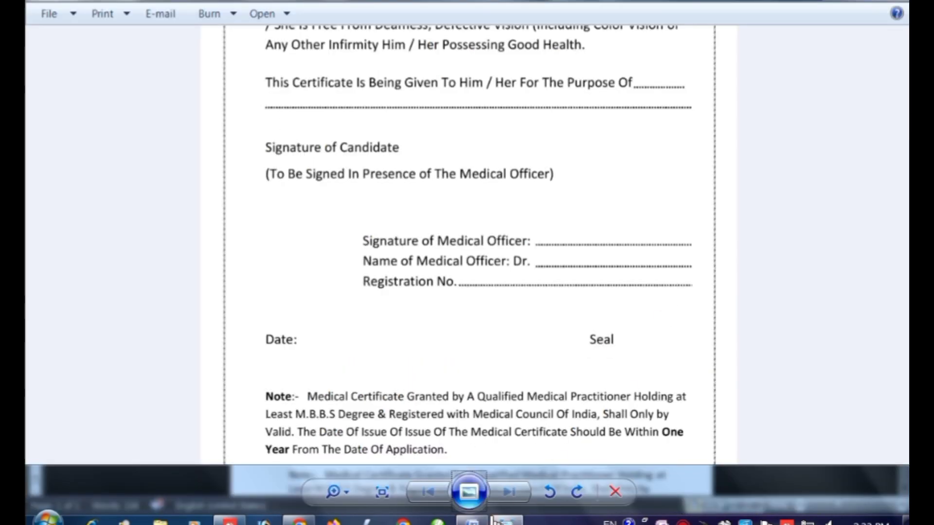
pyautogui.click(470, 520)
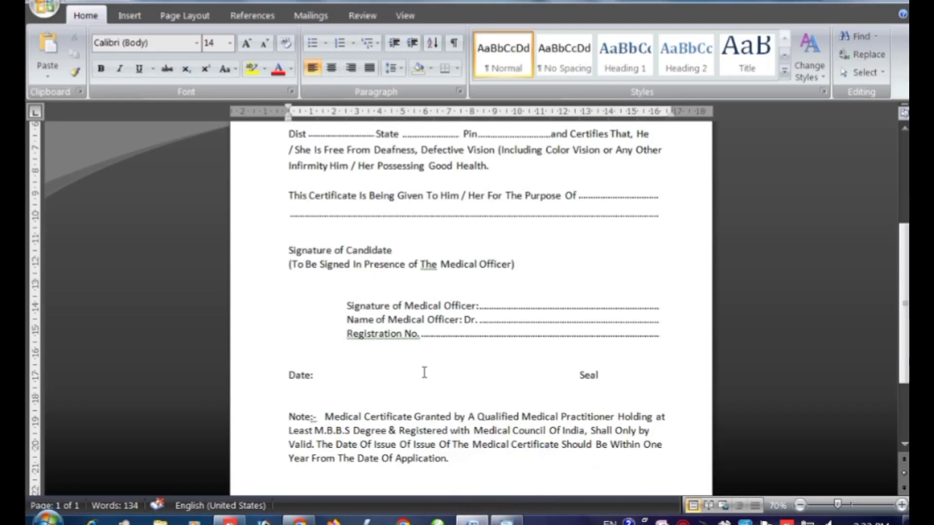
pyautogui.scroll(-2, 423, 351)
pyautogui.scroll(-1, 356, 339)
pyautogui.scroll(3, 359, 333)
pyautogui.scroll(-1, 419, 365)
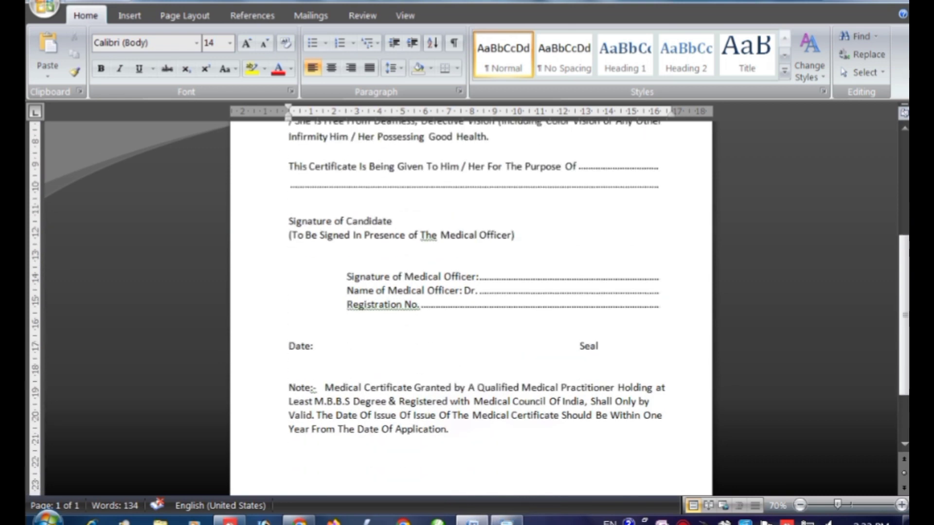
pyautogui.click(470, 521)
pyautogui.moveTo(475, 444); pyautogui.dragTo(500, 300)
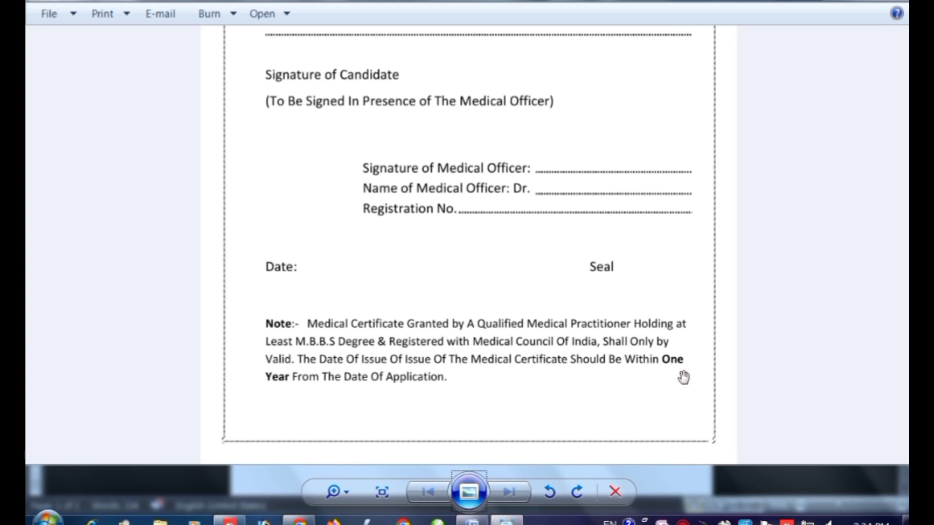
pyautogui.click(506, 523)
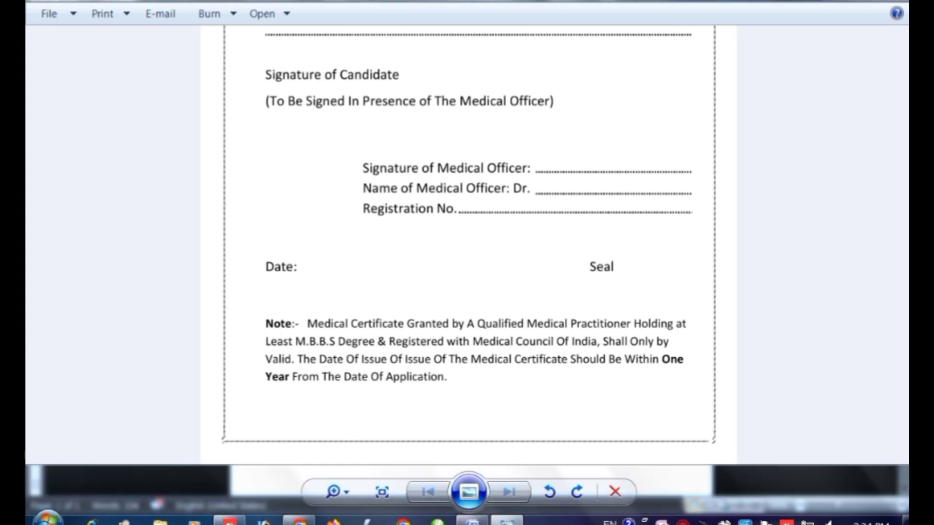
# Make the 'Note:-' label and the words 'One Year' bold.
pyautogui.moveTo(286, 391); pyautogui.dragTo(317, 394)
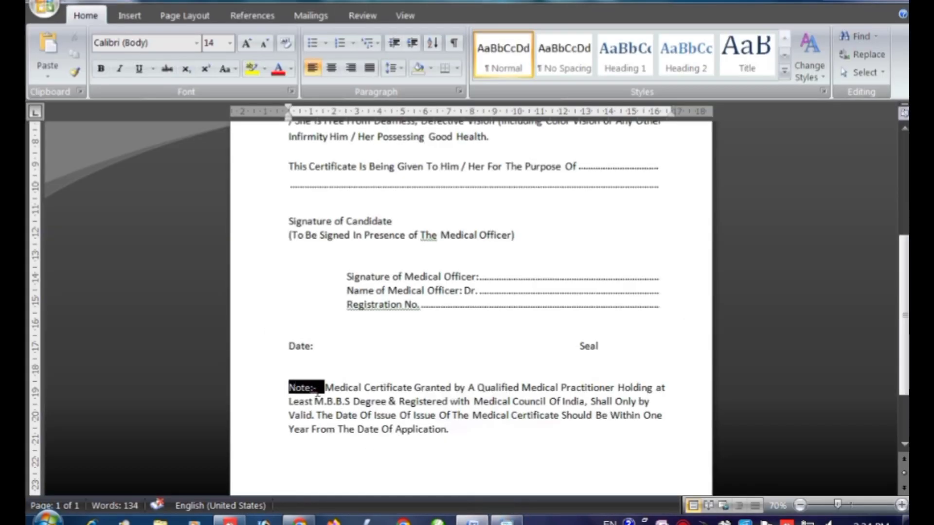
pyautogui.click(101, 68)
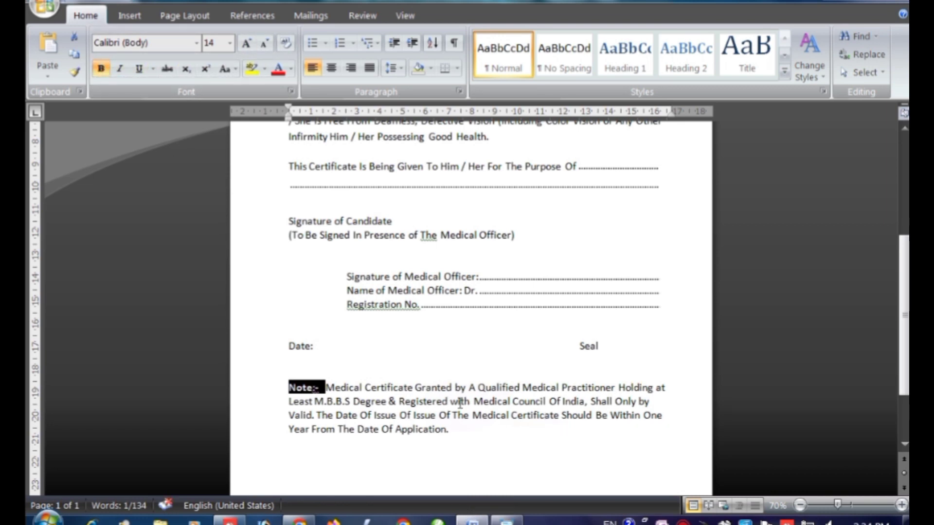
pyautogui.moveTo(641, 417); pyautogui.dragTo(312, 434)
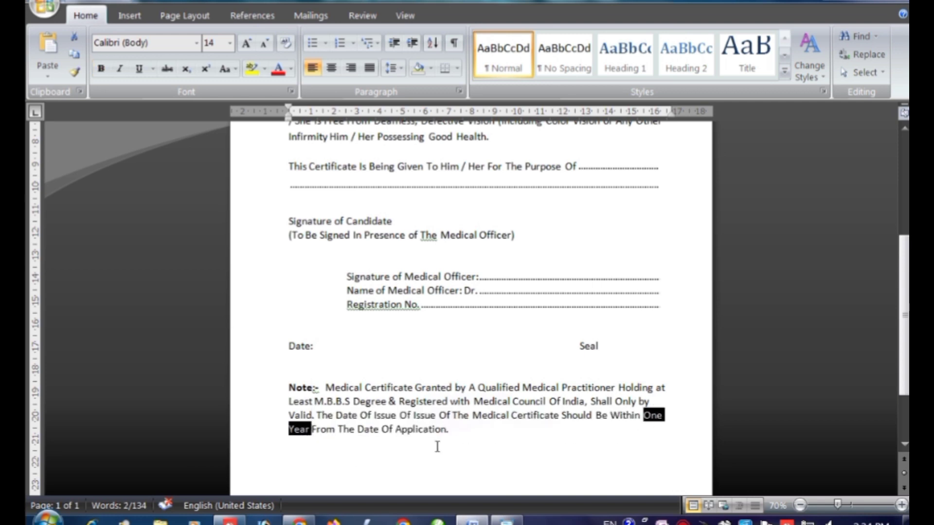
pyautogui.hotkey('ctrl', 'b')
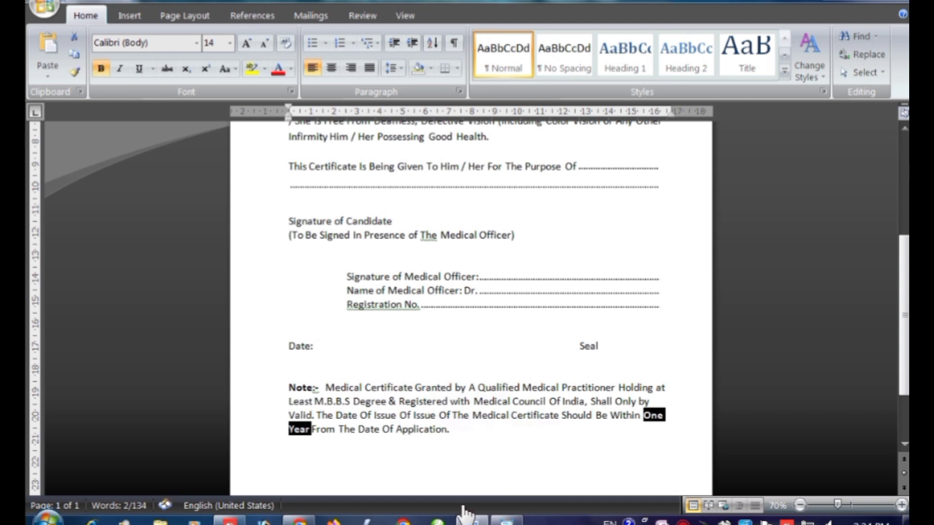
pyautogui.click(462, 441)
# Recheck the bolded note against the reference certificate image.
pyautogui.scroll(5, 452, 426)
pyautogui.scroll(1, 448, 427)
pyautogui.scroll(-2, 494, 385)
pyautogui.scroll(-2, 527, 381)
pyautogui.scroll(-2, 530, 389)
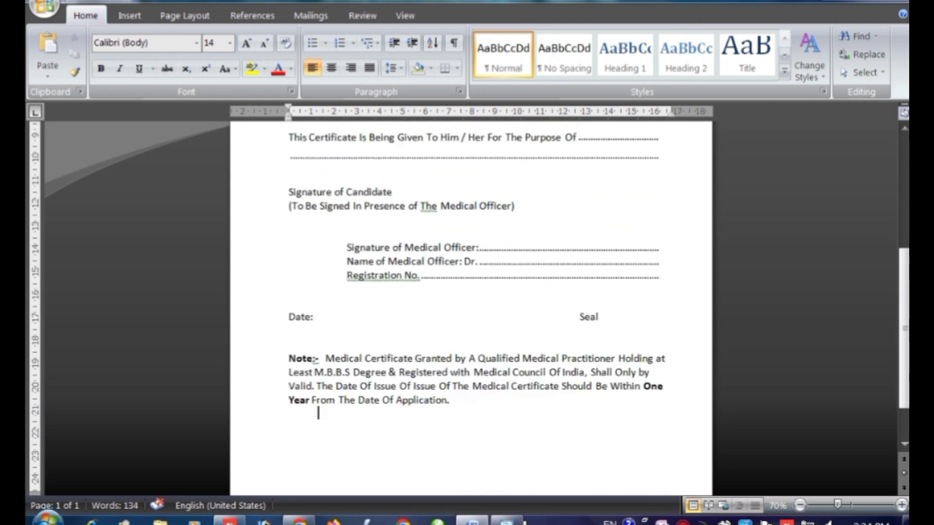
pyautogui.click(506, 521)
pyautogui.scroll(3, 502, 204)
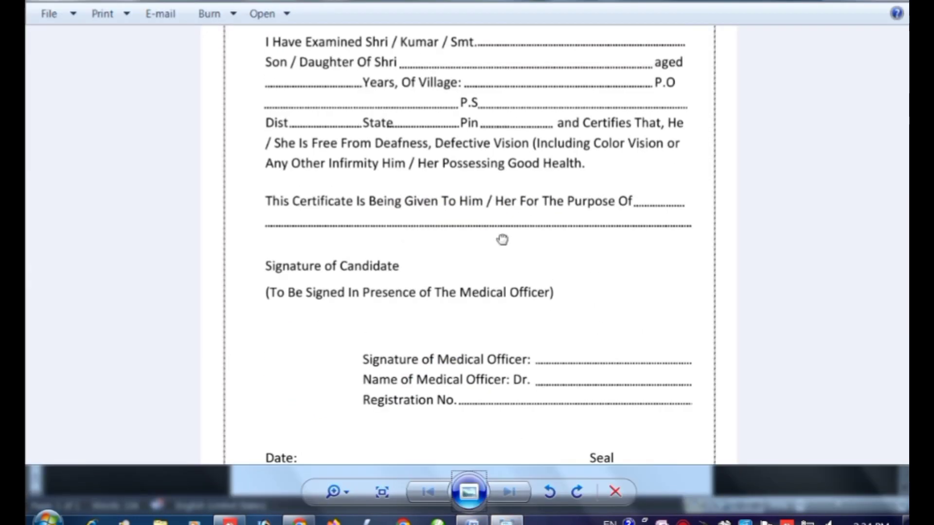
pyautogui.scroll(2, 505, 253)
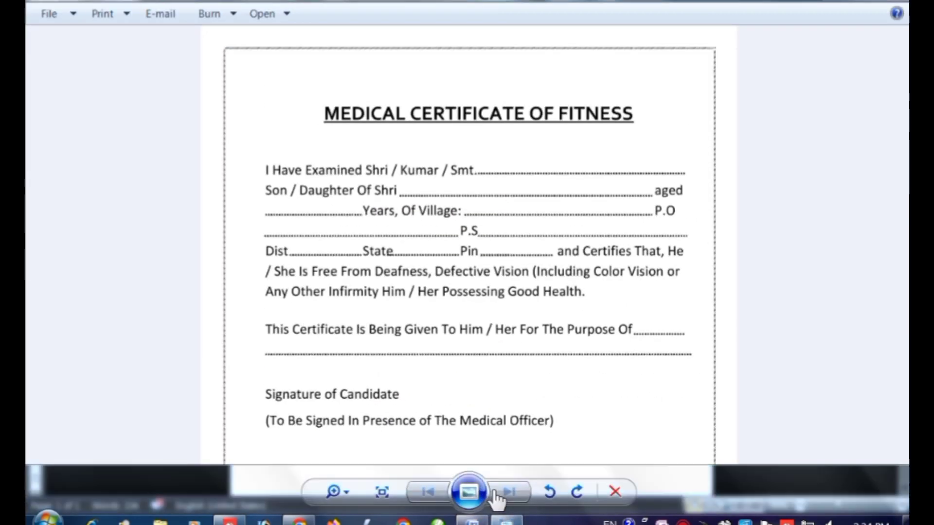
pyautogui.click(472, 522)
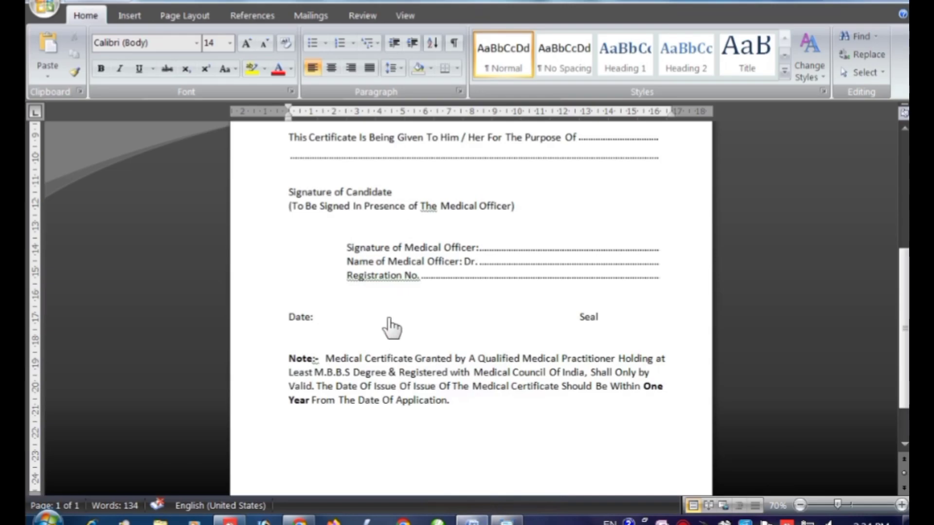
# Apply a thick striped 3 pt box page border around the whole certificate page.
pyautogui.scroll(5, 427, 285)
pyautogui.scroll(1, 427, 279)
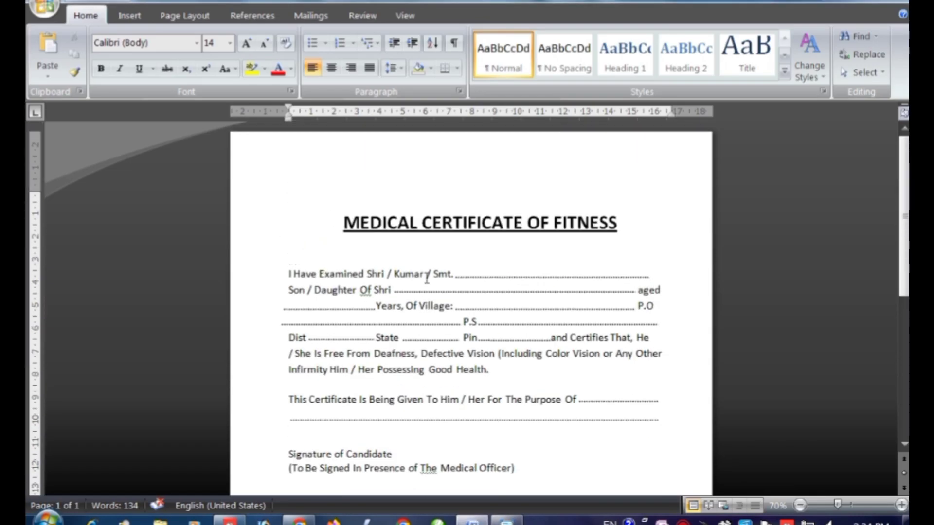
pyautogui.click(185, 19)
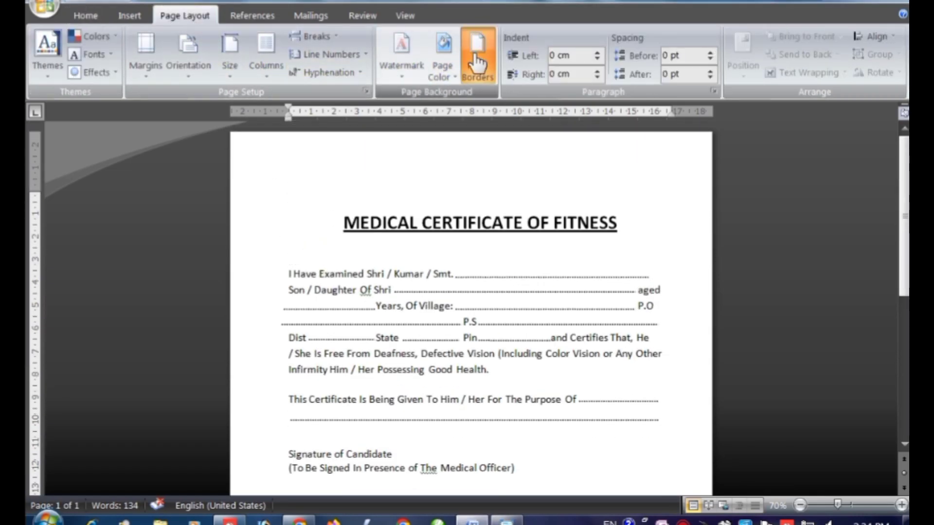
pyautogui.click(476, 63)
pyautogui.moveTo(462, 163); pyautogui.dragTo(457, 241)
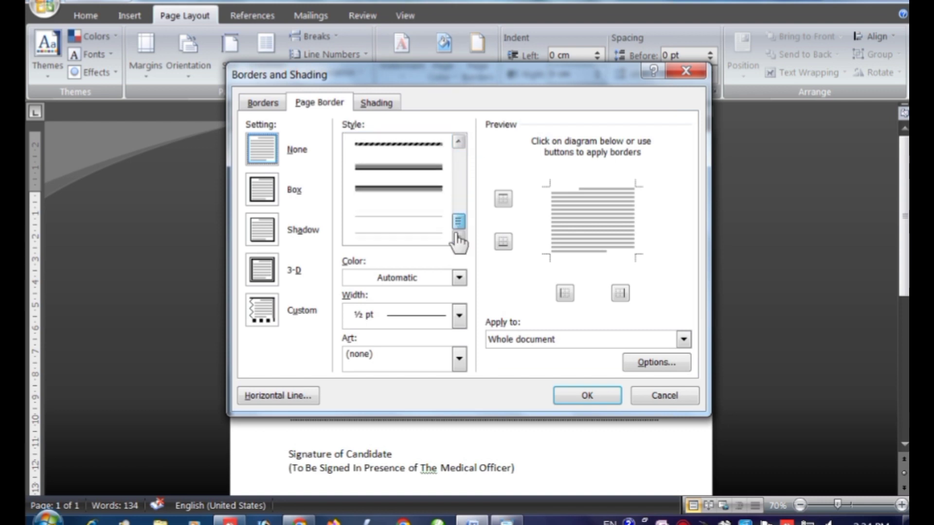
pyautogui.click(423, 144)
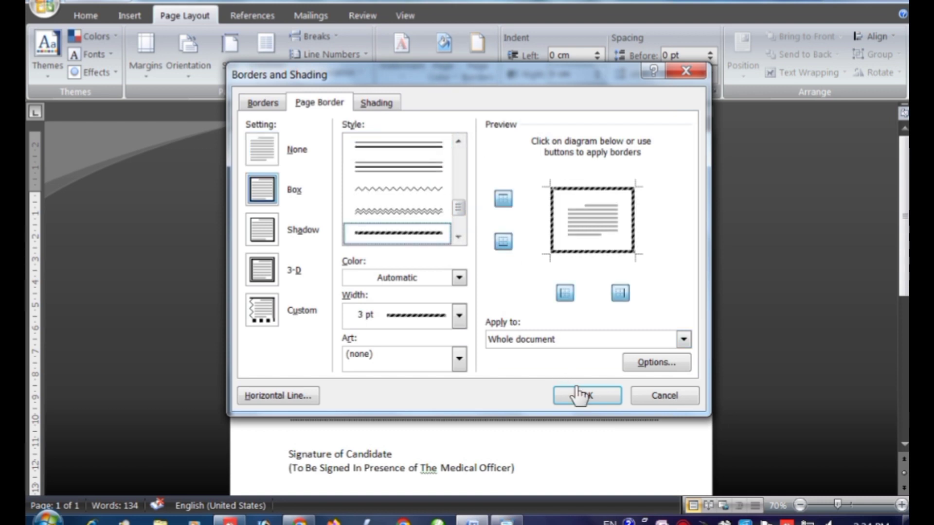
pyautogui.click(577, 395)
pyautogui.scroll(-5, 580, 356)
pyautogui.scroll(-3, 580, 358)
pyautogui.scroll(2, 579, 360)
pyautogui.scroll(-2, 578, 361)
pyautogui.scroll(1, 578, 361)
pyautogui.scroll(2, 578, 362)
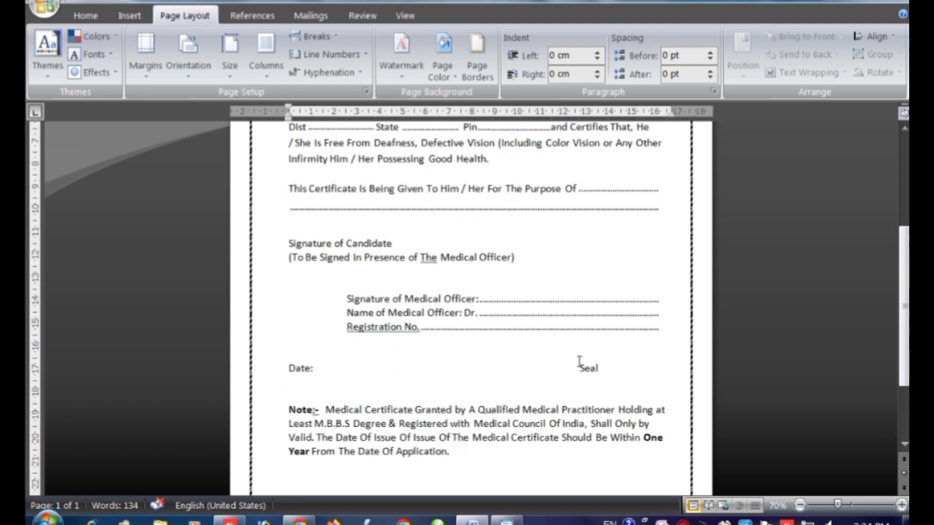
pyautogui.scroll(-3, 579, 363)
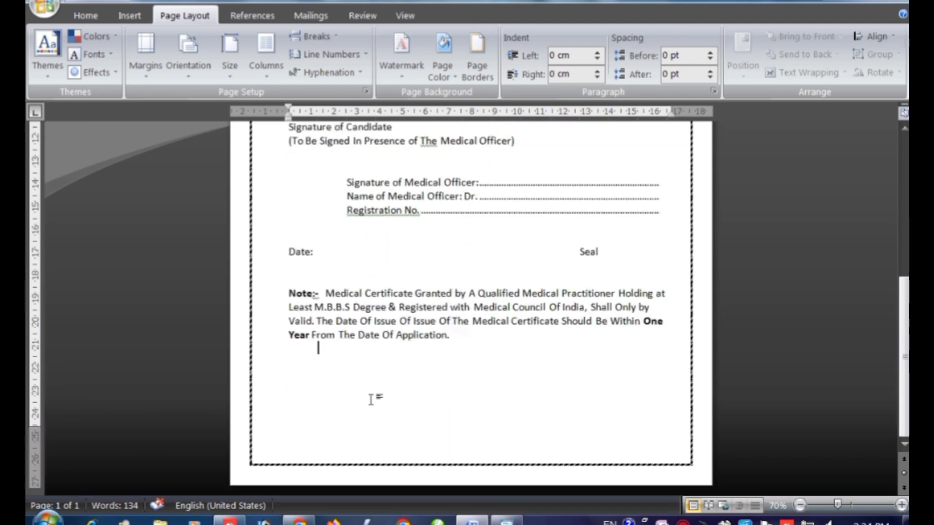
# Add two blank lines above the Date line.
pyautogui.click(336, 237)
pyautogui.press('Return')
pyautogui.press('Return')
pyautogui.scroll(2, 483, 334)
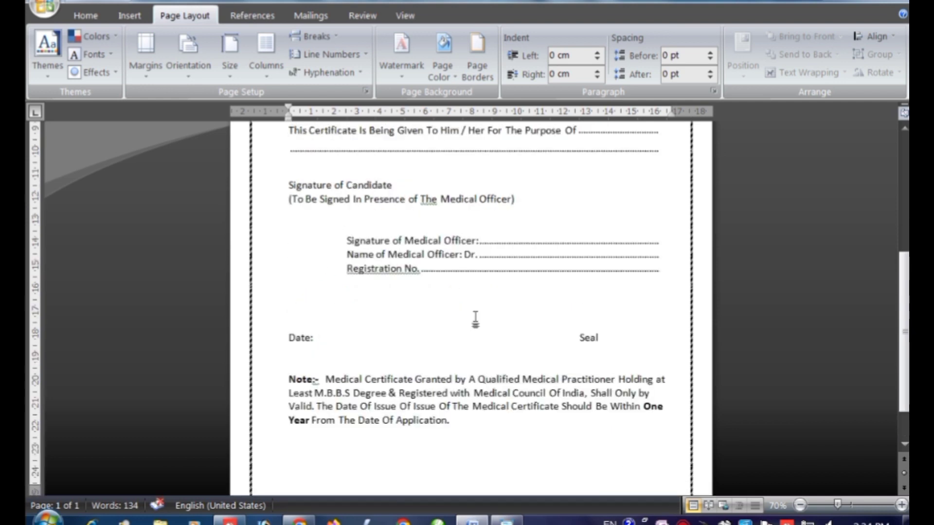
pyautogui.press('Return')
pyautogui.scroll(-2, 449, 241)
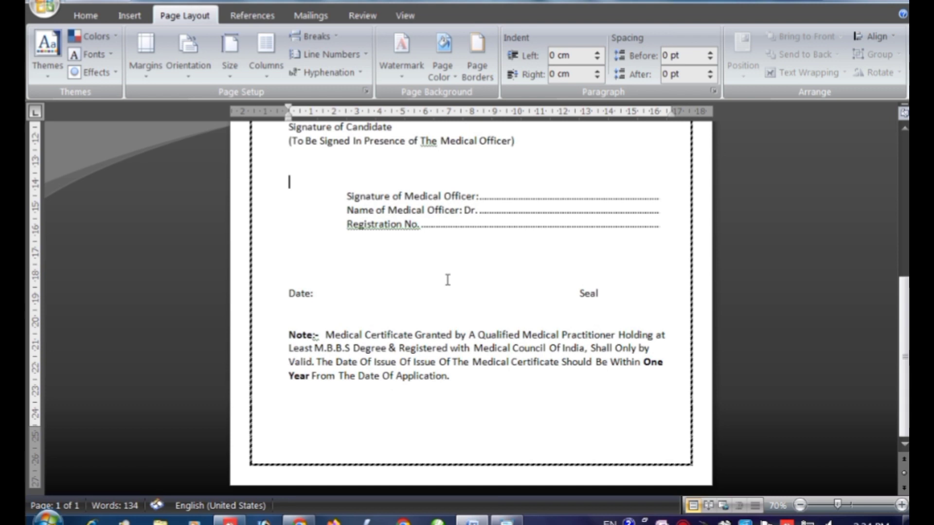
# Remove the empty line above the title and centre the title again.
pyautogui.scroll(8, 413, 292)
pyautogui.scroll(2, 411, 296)
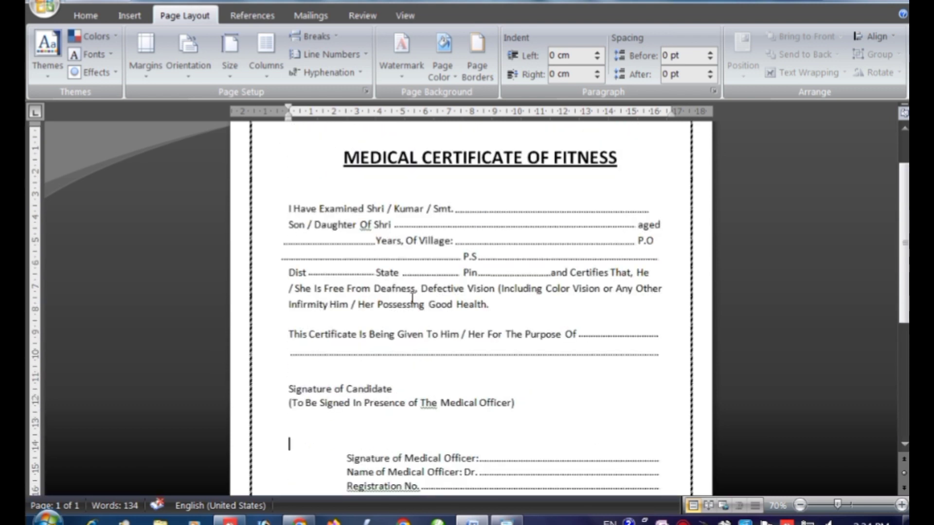
pyautogui.scroll(2, 399, 243)
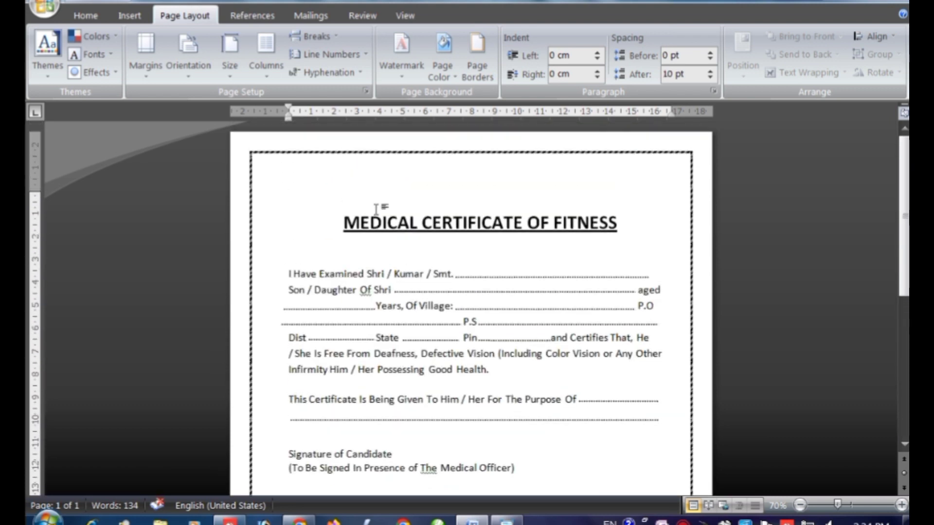
pyautogui.press('Down')
pyautogui.hotkey('ctrl', 'l')
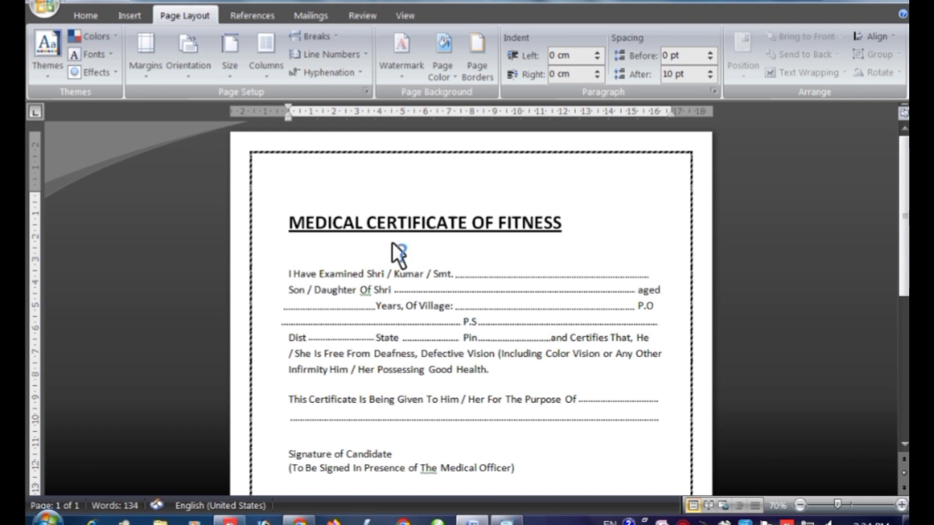
pyautogui.press('BackSpace')
pyautogui.click(85, 15)
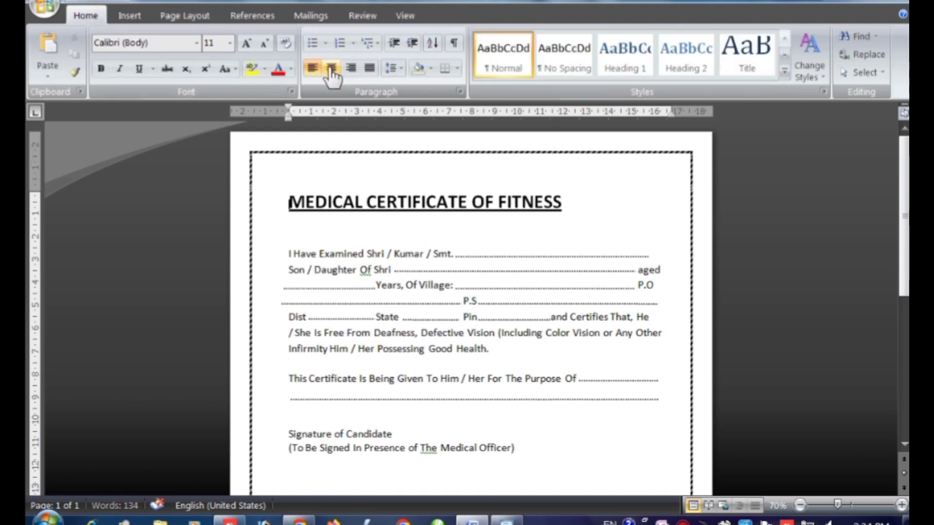
pyautogui.click(331, 70)
pyautogui.click(625, 202)
# Review the layout and position the cursor below the candidate signature text.
pyautogui.scroll(-3, 625, 243)
pyautogui.scroll(-4, 493, 298)
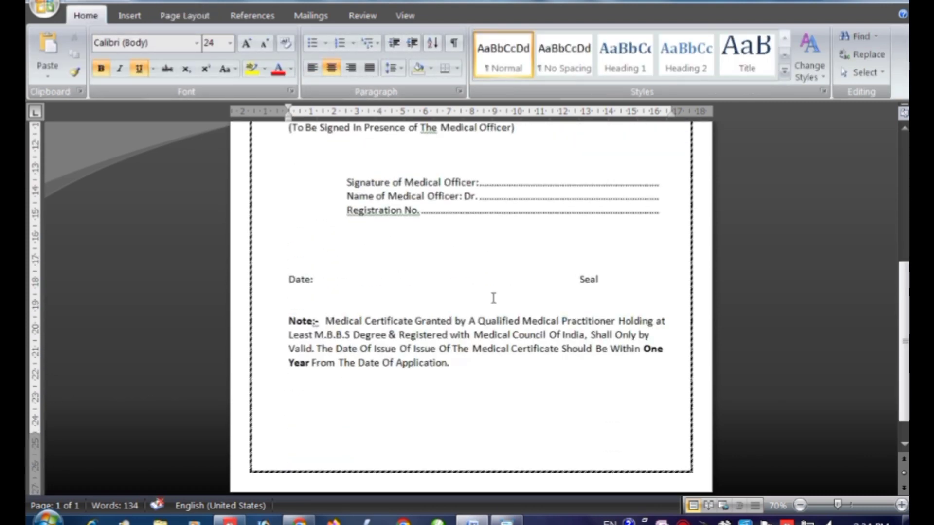
pyautogui.scroll(4, 493, 298)
pyautogui.scroll(1, 467, 340)
pyautogui.click(358, 354)
pyautogui.scroll(-2, 475, 350)
pyautogui.scroll(-2, 475, 350)
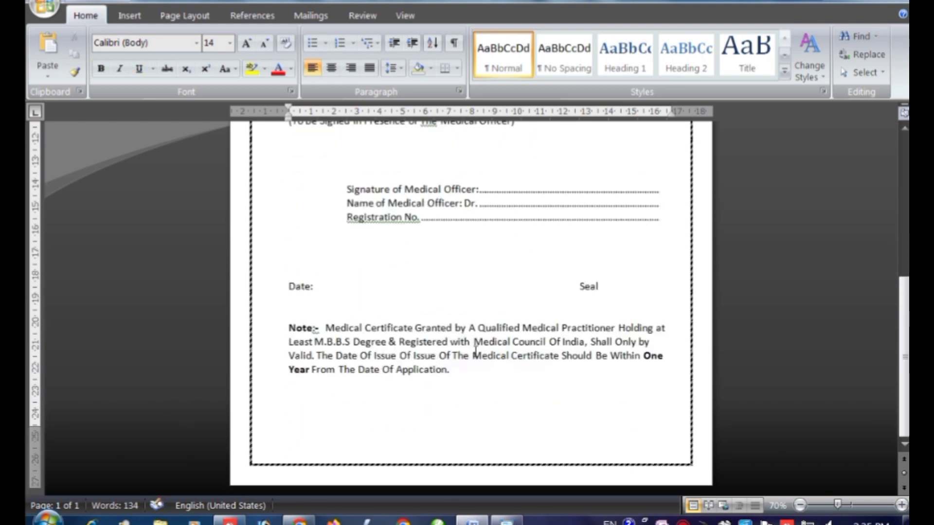
pyautogui.scroll(3, 475, 350)
pyautogui.scroll(3, 475, 350)
# Compare the finished certificate against the reference image.
pyautogui.scroll(-2, 417, 313)
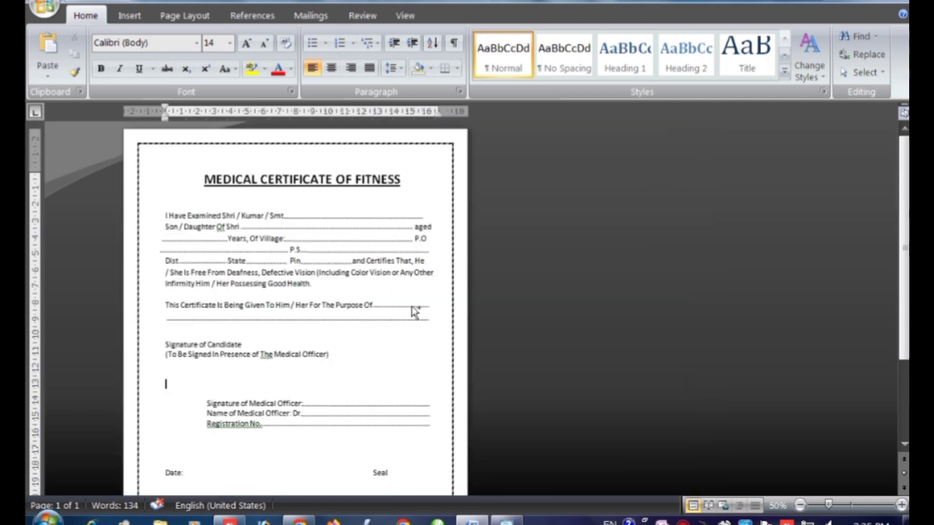
pyautogui.scroll(-2, 341, 360)
pyautogui.scroll(3, 341, 409)
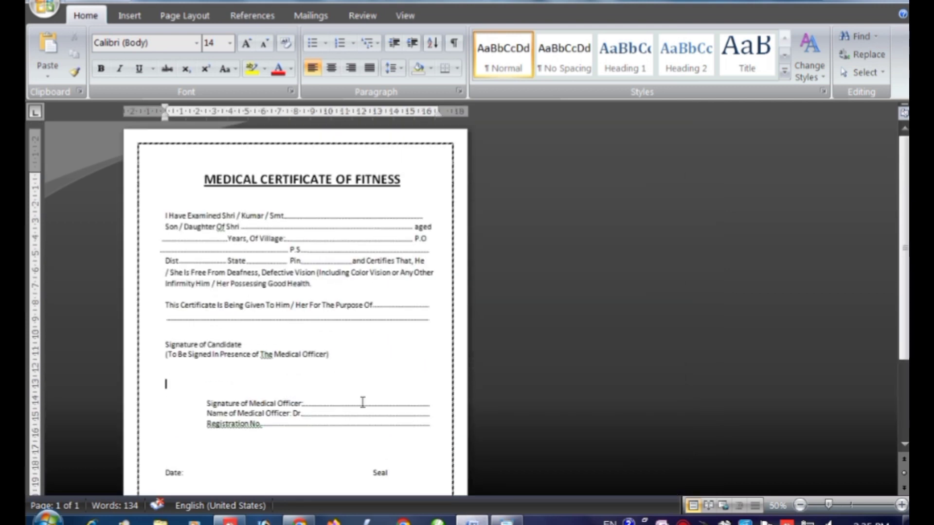
pyautogui.click(506, 520)
pyautogui.scroll(-2, 458, 316)
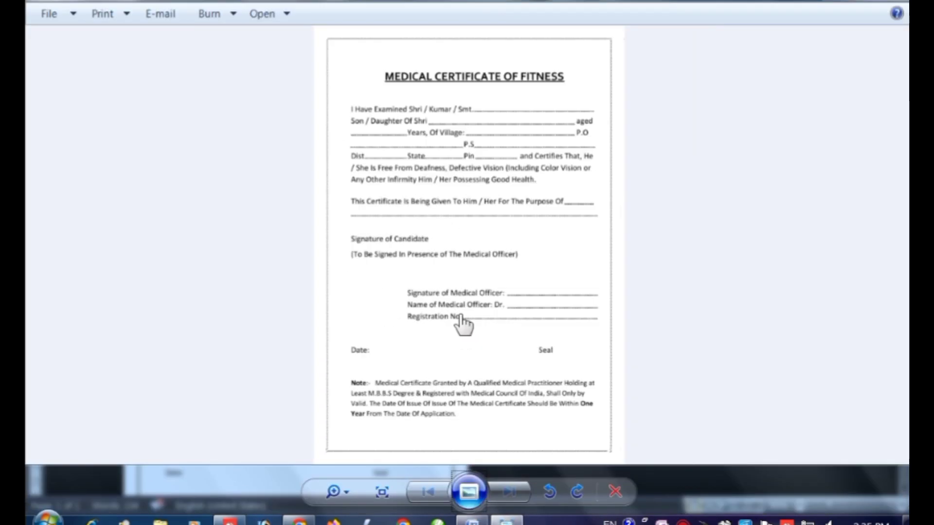
pyautogui.click(472, 522)
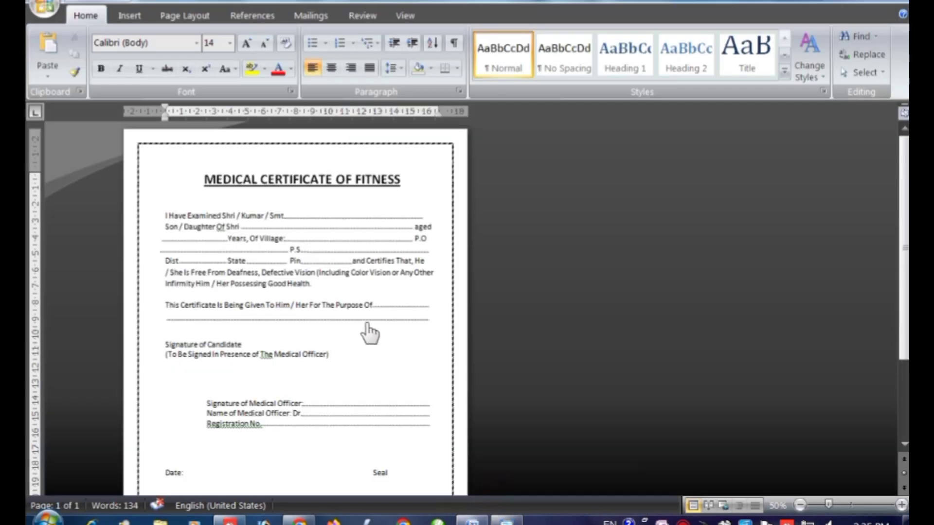
pyautogui.scroll(-1, 363, 328)
pyautogui.scroll(2, 285, 327)
pyautogui.scroll(-2, 529, 314)
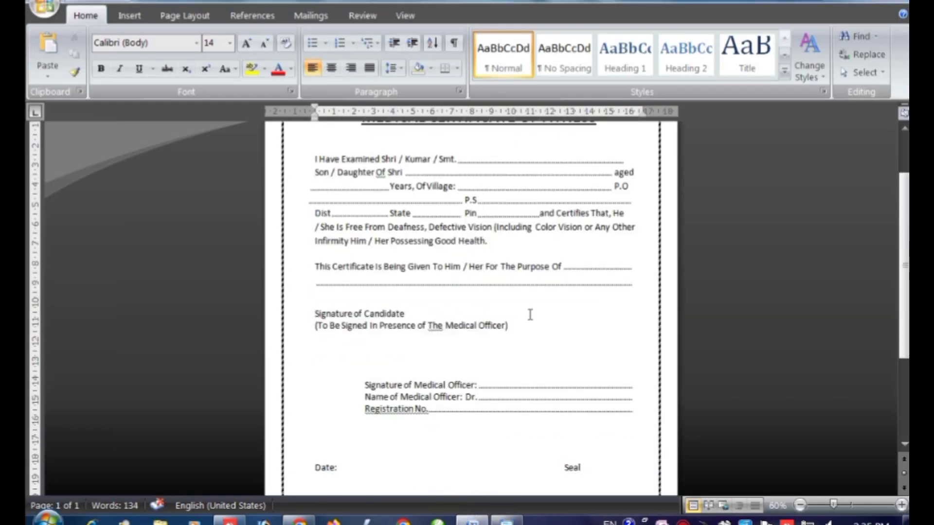
pyautogui.scroll(-3, 531, 315)
pyautogui.scroll(1, 531, 315)
pyautogui.scroll(3, 531, 315)
pyautogui.scroll(1, 531, 314)
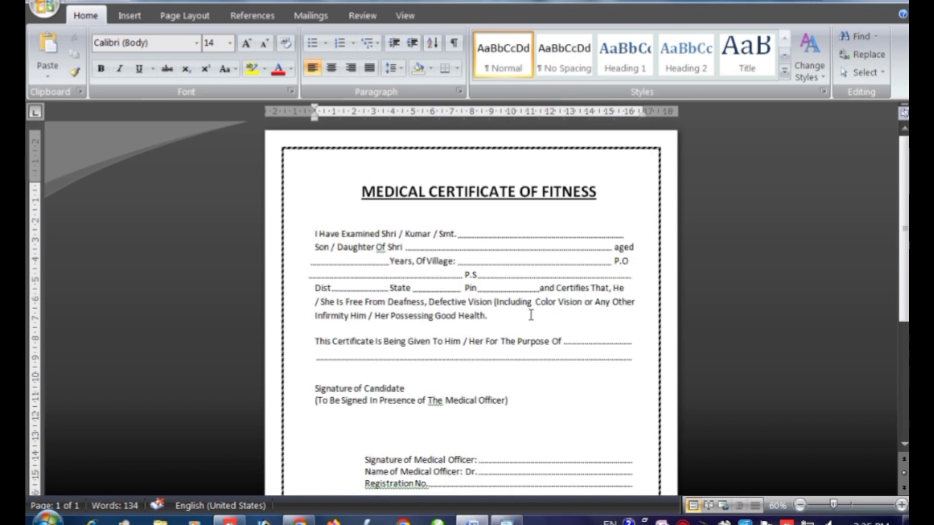
# Minimize the image viewer and right-click the desktop.
pyautogui.click(831, 6)
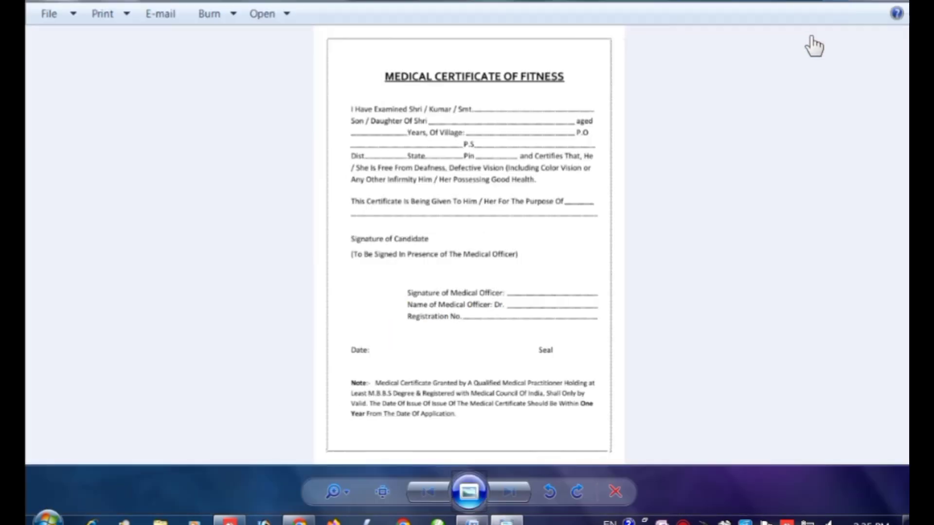
pyautogui.click(833, 7)
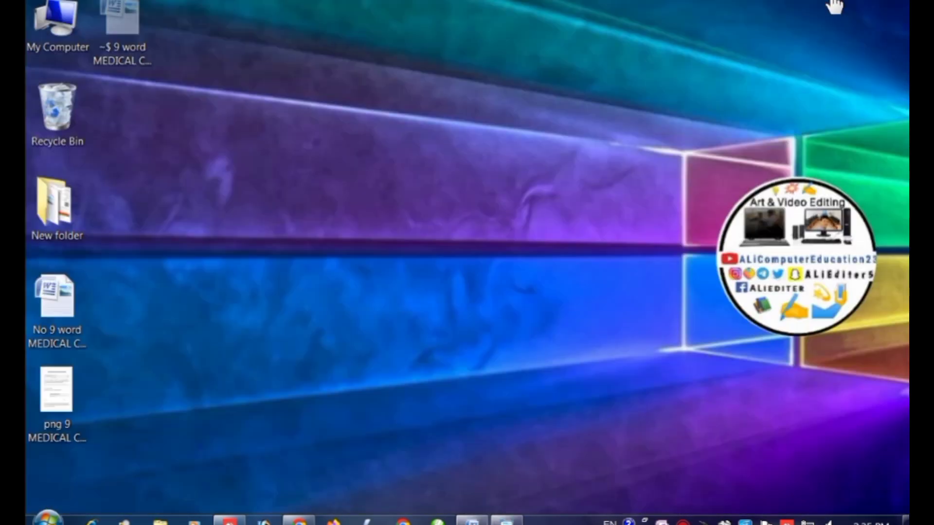
pyautogui.rightClick(465, 73)
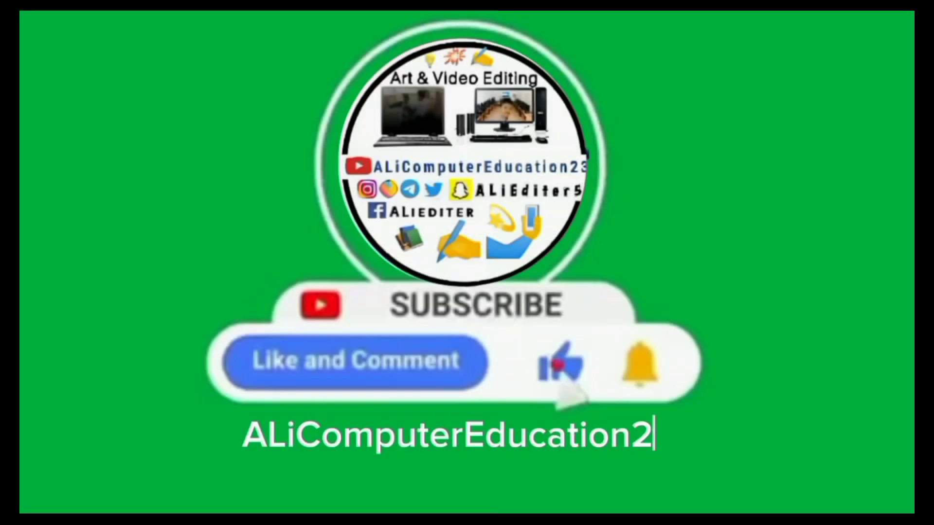